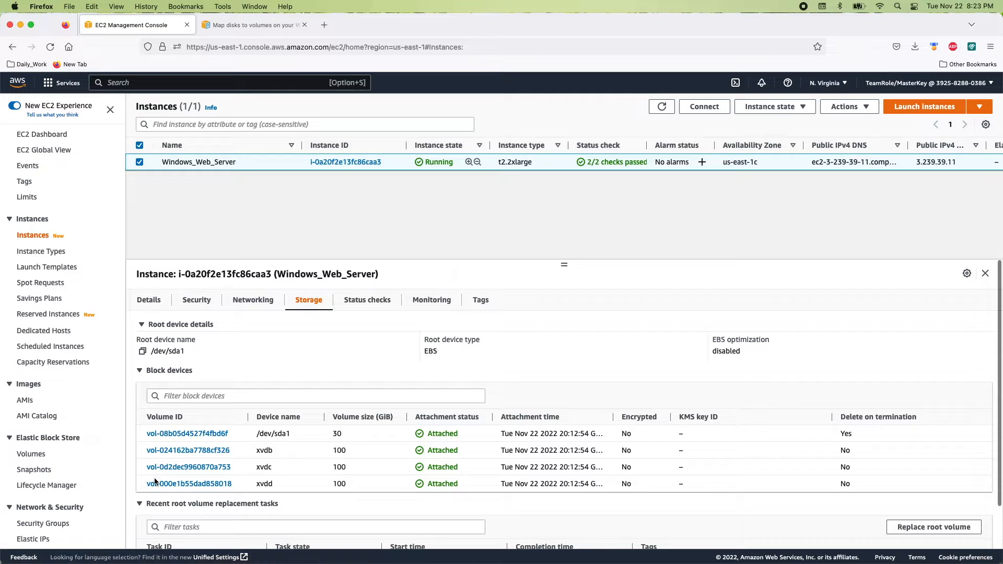
# - Review the root volume's device name, its Delete on termination setting and the Windows_Web_Server instance's Availability Zone
pyautogui.tripleClick(260, 435)
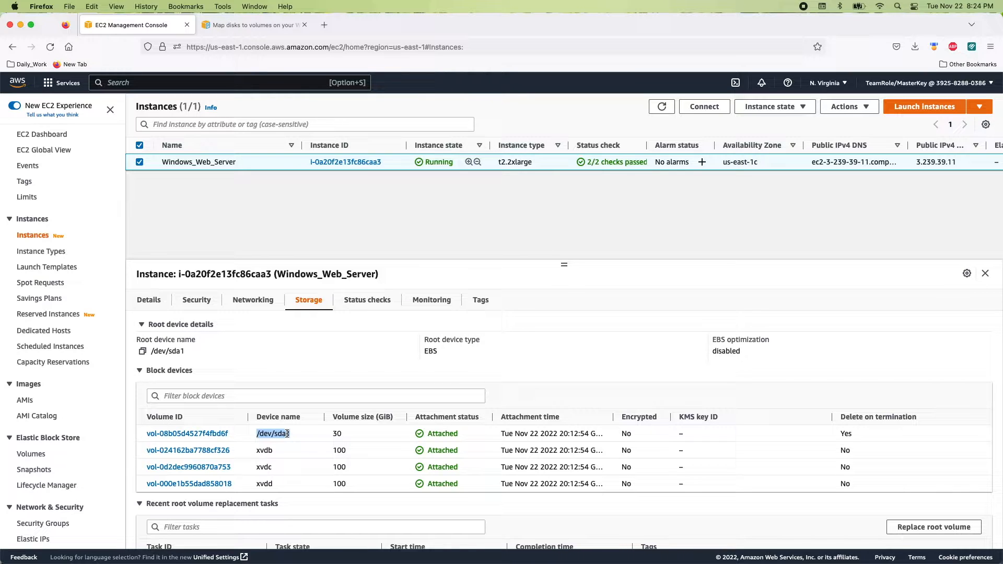
pyautogui.click(859, 416)
pyautogui.moveTo(859, 416); pyautogui.dragTo(922, 418)
pyautogui.moveTo(851, 434); pyautogui.dragTo(841, 436)
pyautogui.doubleClick(843, 434)
pyautogui.moveTo(723, 162); pyautogui.dragTo(760, 163)
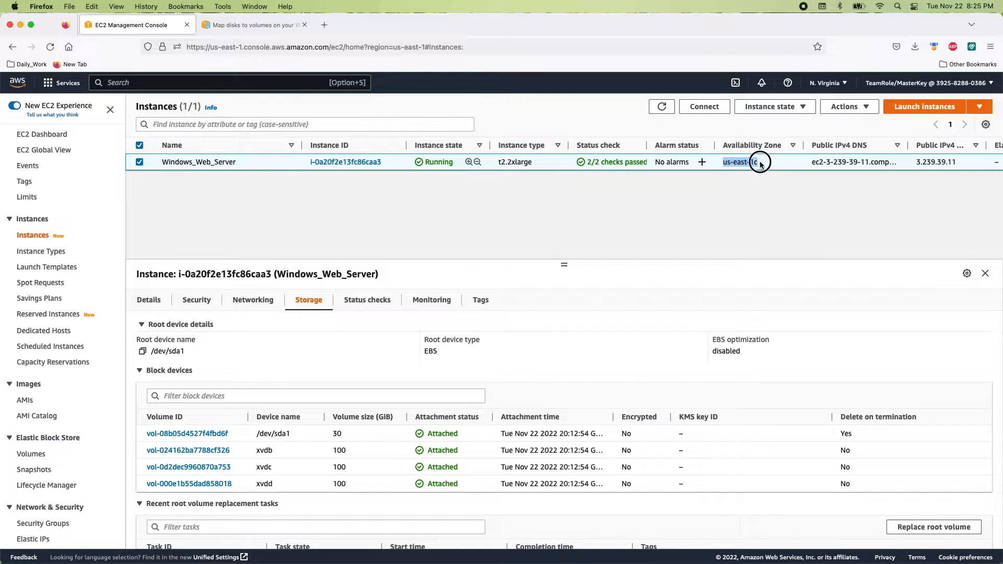
pyautogui.moveTo(760, 164); pyautogui.dragTo(761, 164)
# - Create a 100 GiB General Purpose SSD (gp2) EBS volume in Availability Zone us-east-1c
pyautogui.scroll(-3, 53, 334)
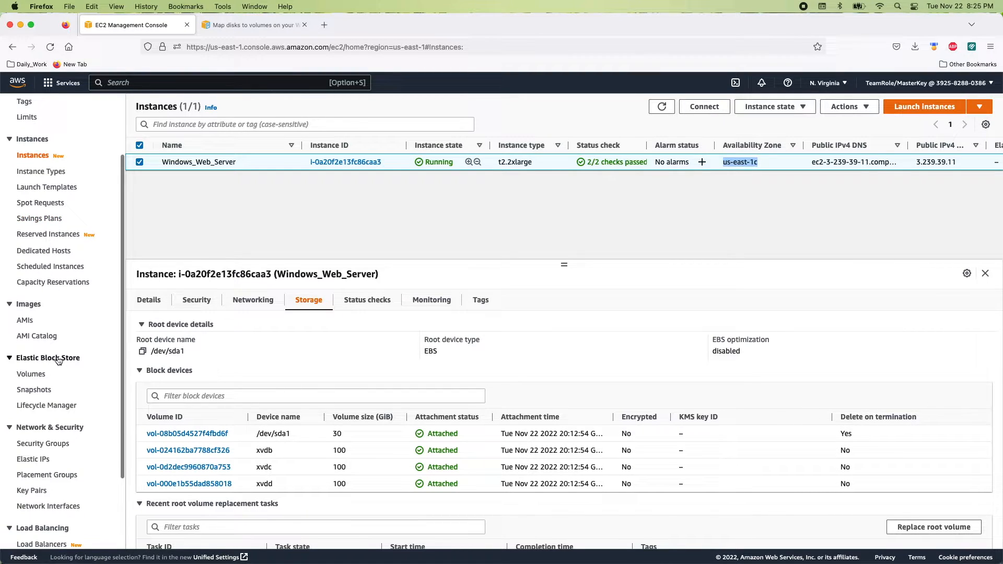
pyautogui.click(31, 375)
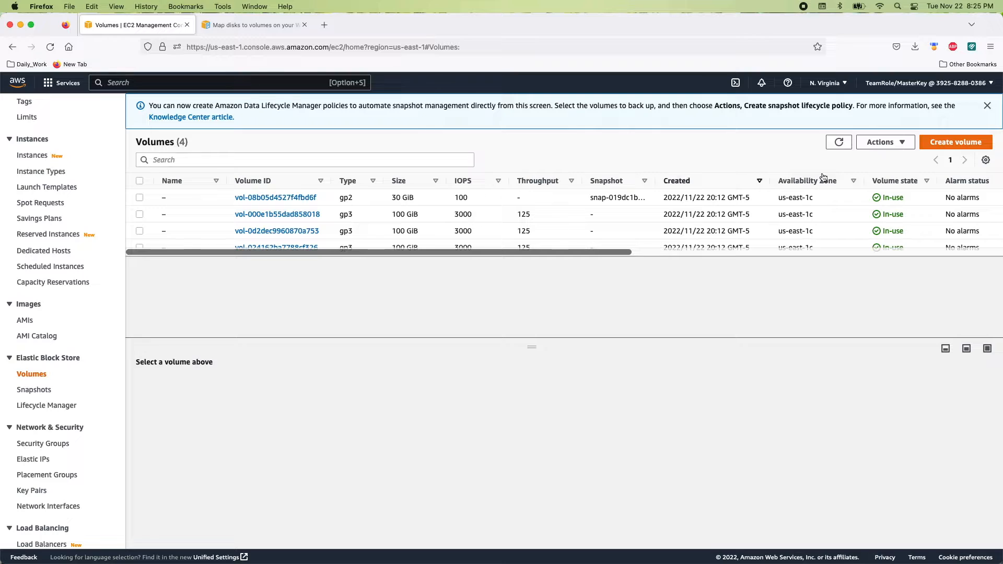
pyautogui.click(939, 145)
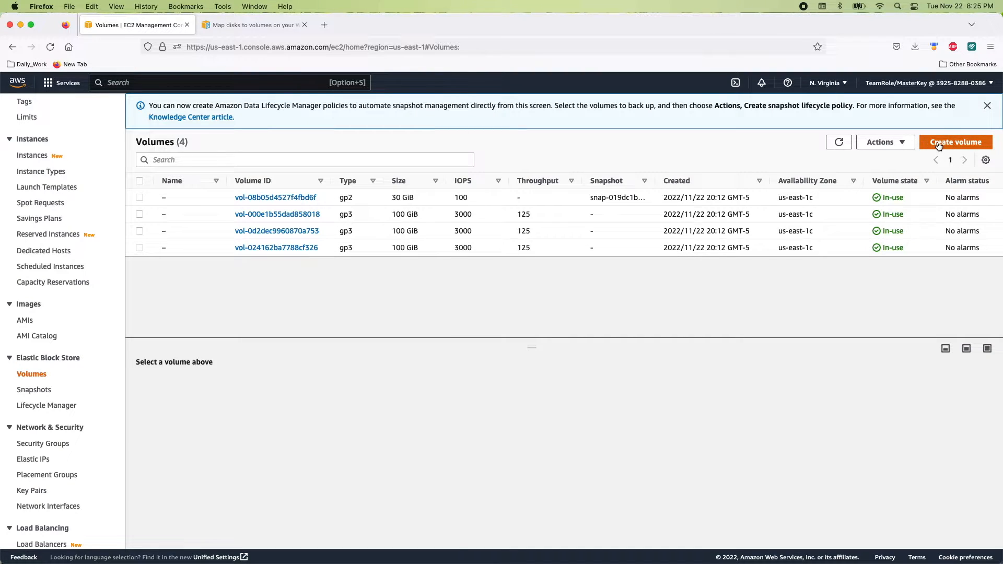
pyautogui.click(108, 233)
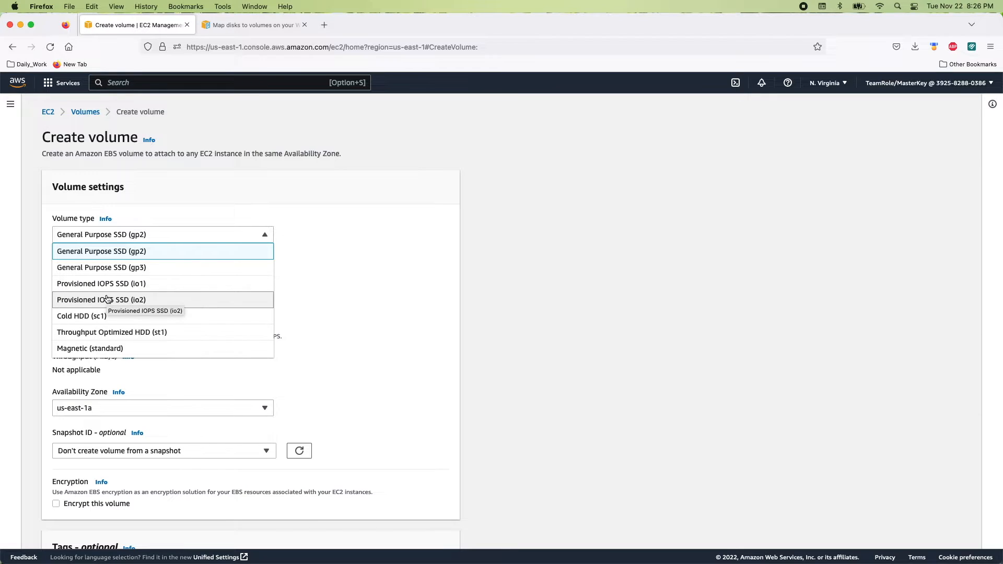
pyautogui.click(113, 252)
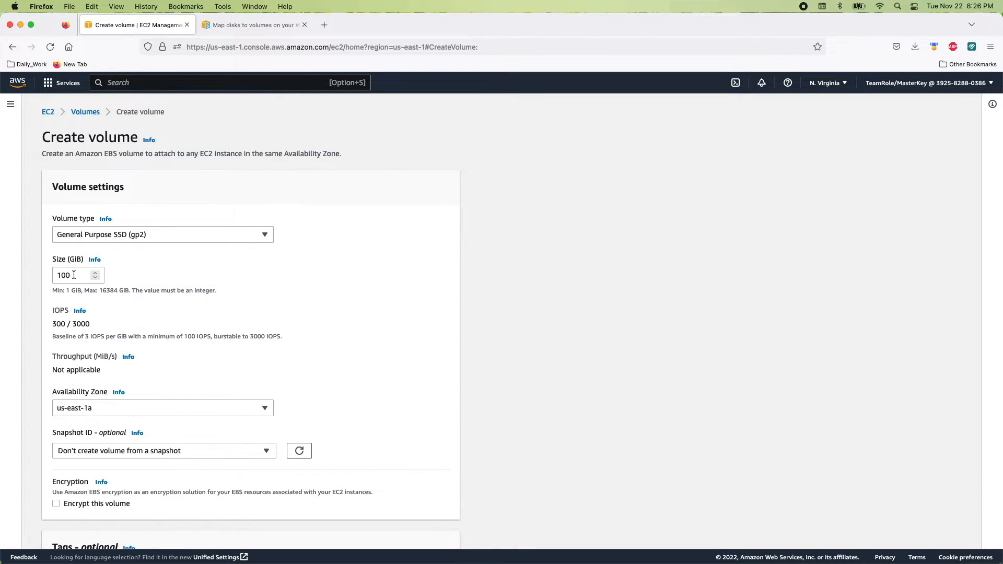
pyautogui.moveTo(76, 275); pyautogui.dragTo(48, 276)
pyautogui.scroll(-5, 155, 277)
pyautogui.click(72, 269)
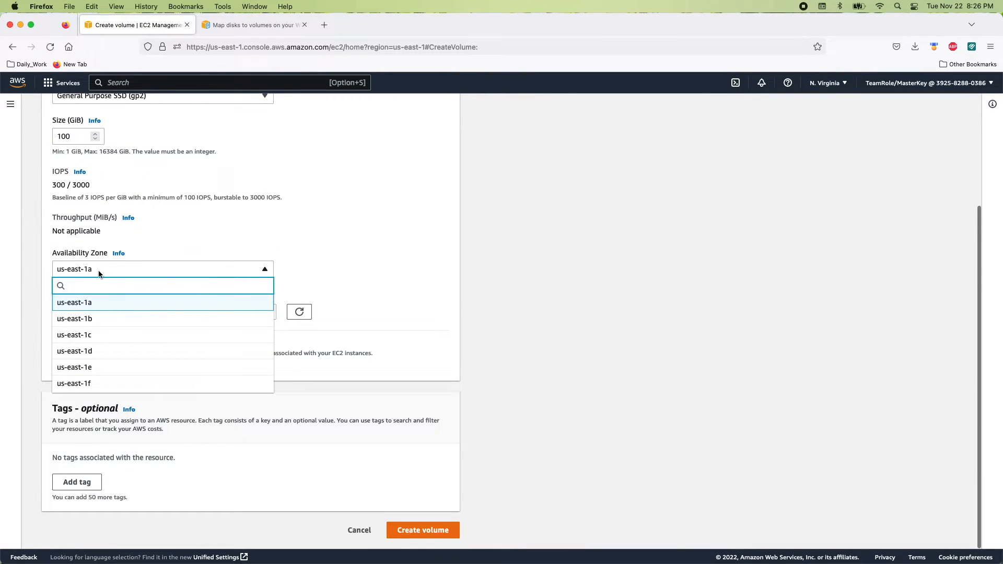
pyautogui.click(88, 333)
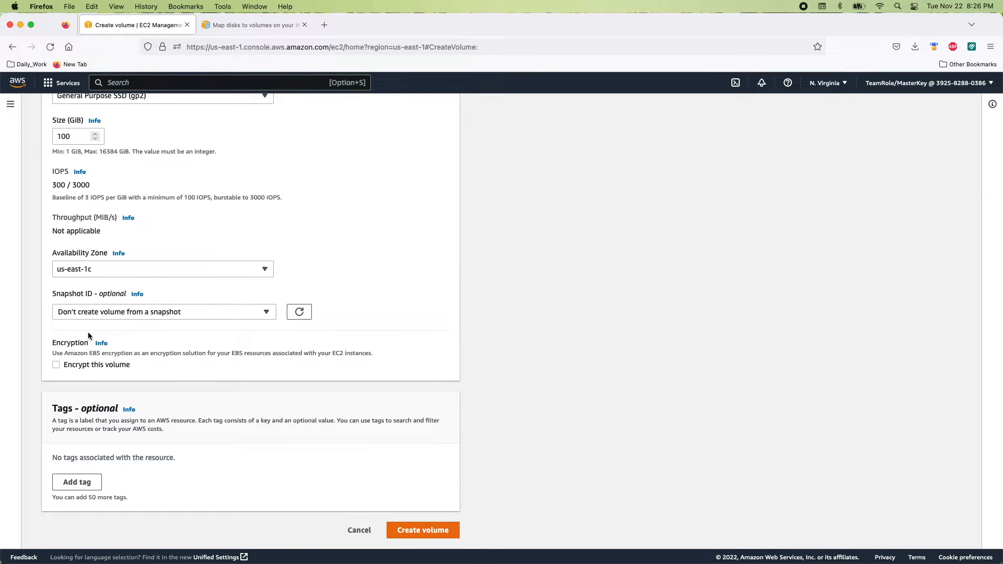
pyautogui.click(423, 529)
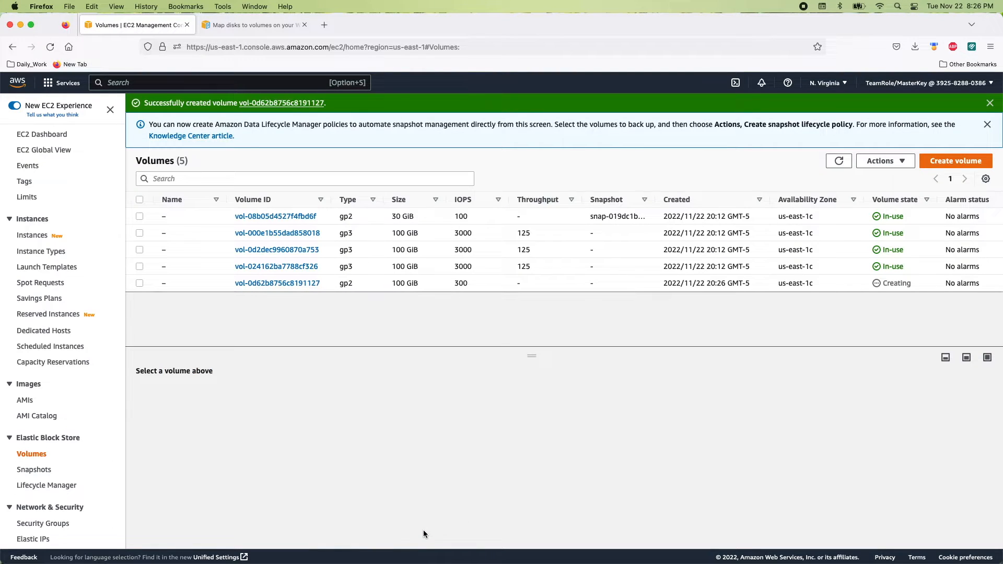
# - Refresh the volume list and name the newly created gp2 volume New_Volume_01, copying the name for reuse
pyautogui.click(839, 162)
pyautogui.click(173, 284)
pyautogui.write('New Volume')
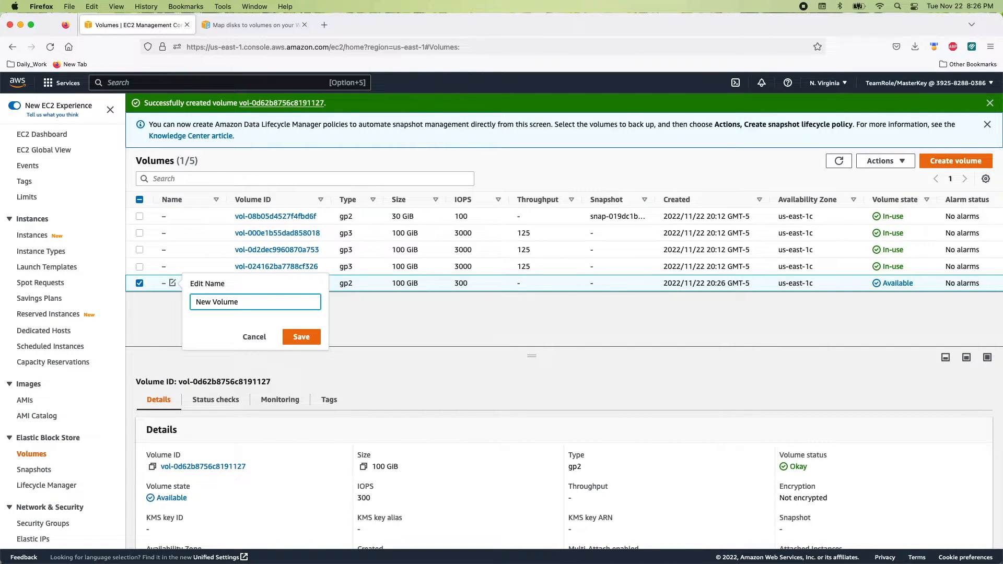
pyautogui.click(215, 302)
pyautogui.press('BackSpace')
pyautogui.write('_')
pyautogui.click(242, 302)
pyautogui.write('_01')
pyautogui.moveTo(257, 302); pyautogui.dragTo(167, 303)
pyautogui.press('super+c')
pyautogui.press('Return')
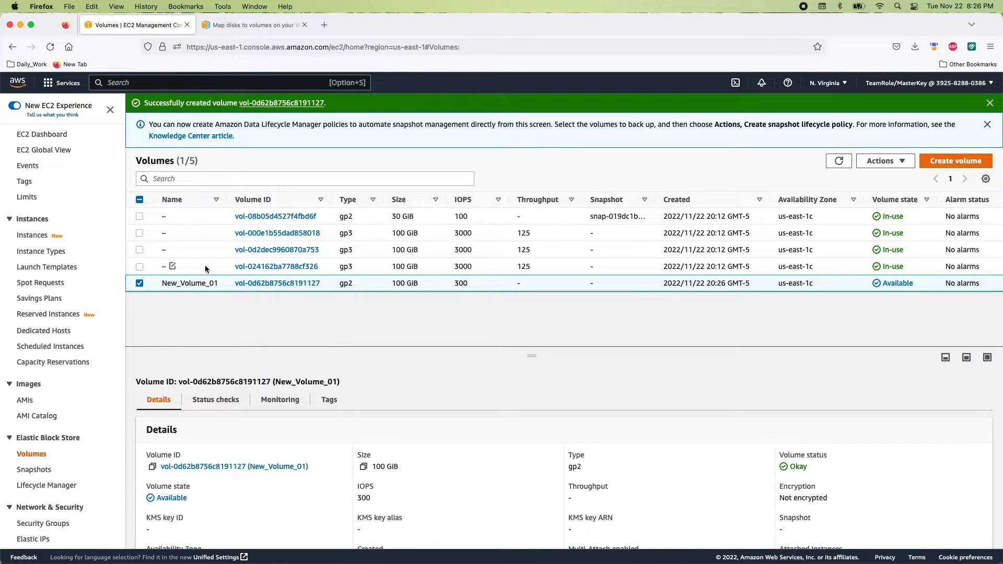
# - Name the three gp3 volumes New_Volume_02, New_Volume_03 and New_Volume_04, working upward from the row above New_Volume_01
pyautogui.click(173, 266)
pyautogui.press('super+v')
pyautogui.press('BackSpace')
pyautogui.write('2')
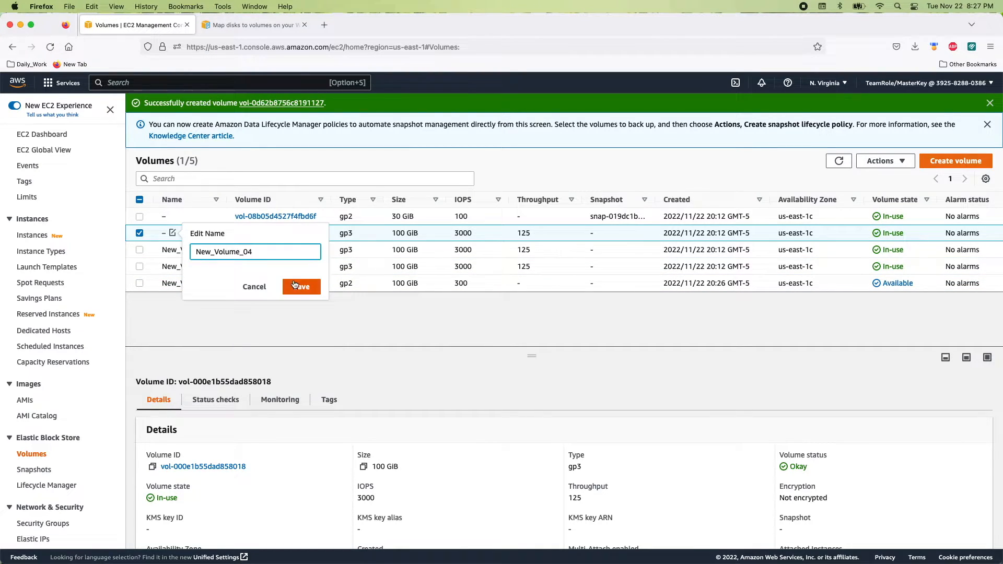
pyautogui.press('Return')
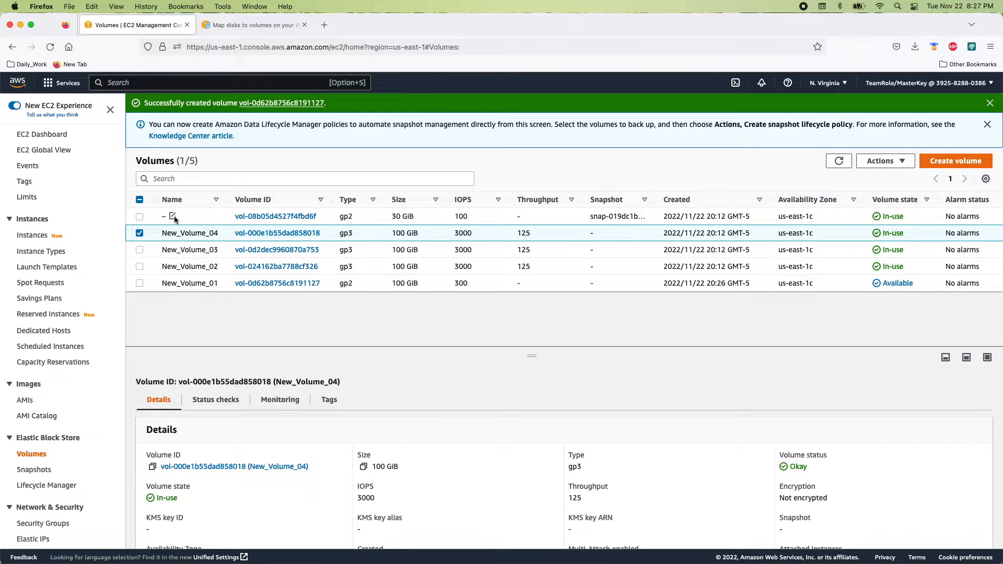
# - Name the 30 GiB gp2 volume Root_Volume
pyautogui.click(173, 217)
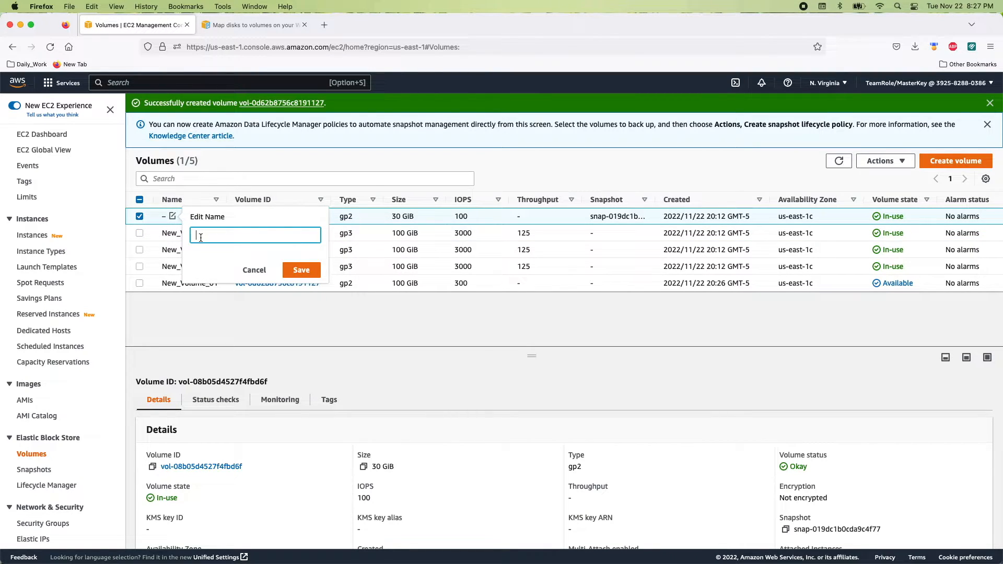
pyautogui.write('Root_Volume')
pyautogui.press('Return')
pyautogui.click(179, 322)
# - Attach New_Volume_01 to the running Windows_Web_Server instance
pyautogui.click(140, 216)
pyautogui.click(139, 283)
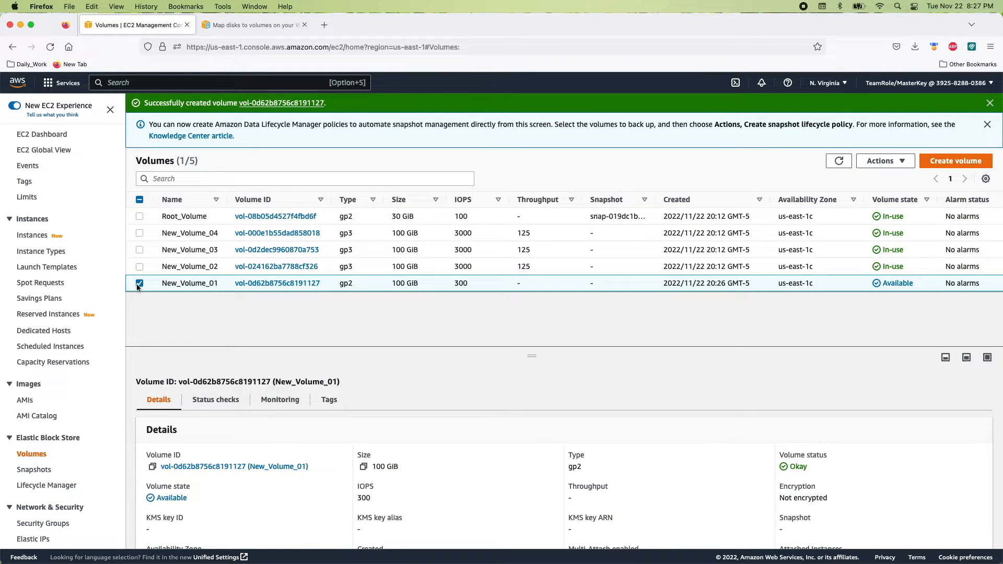
pyautogui.click(898, 164)
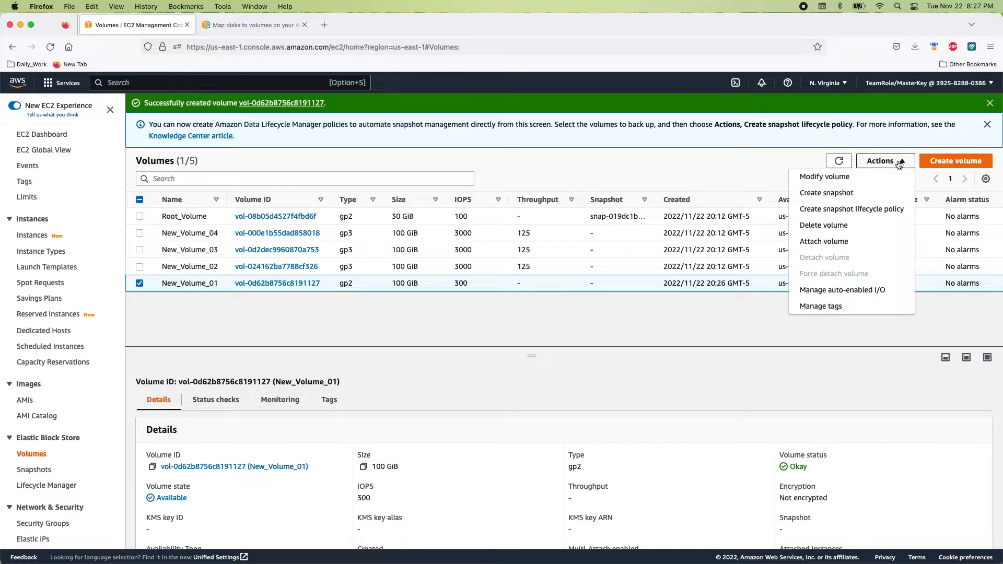
pyautogui.click(820, 244)
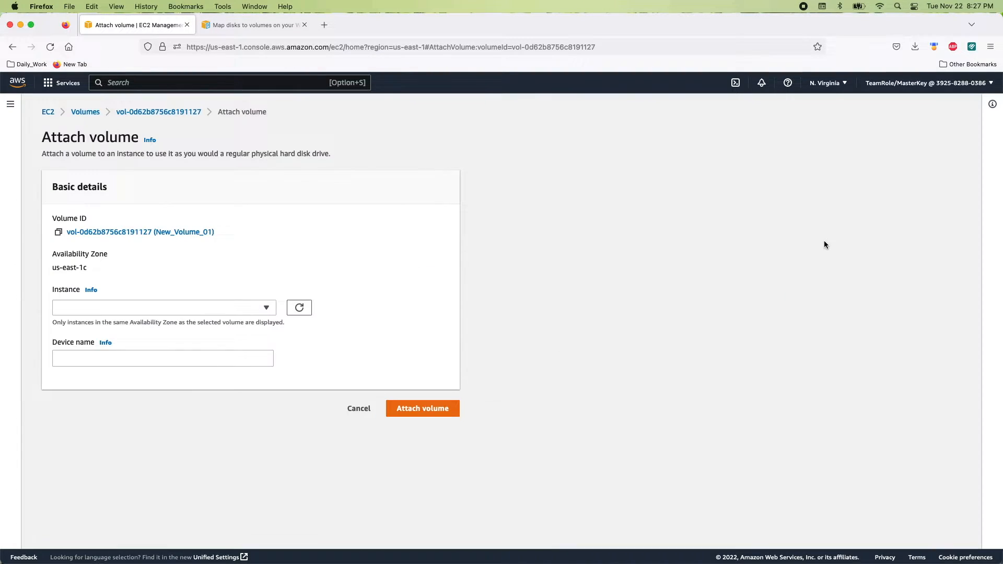
pyautogui.click(237, 306)
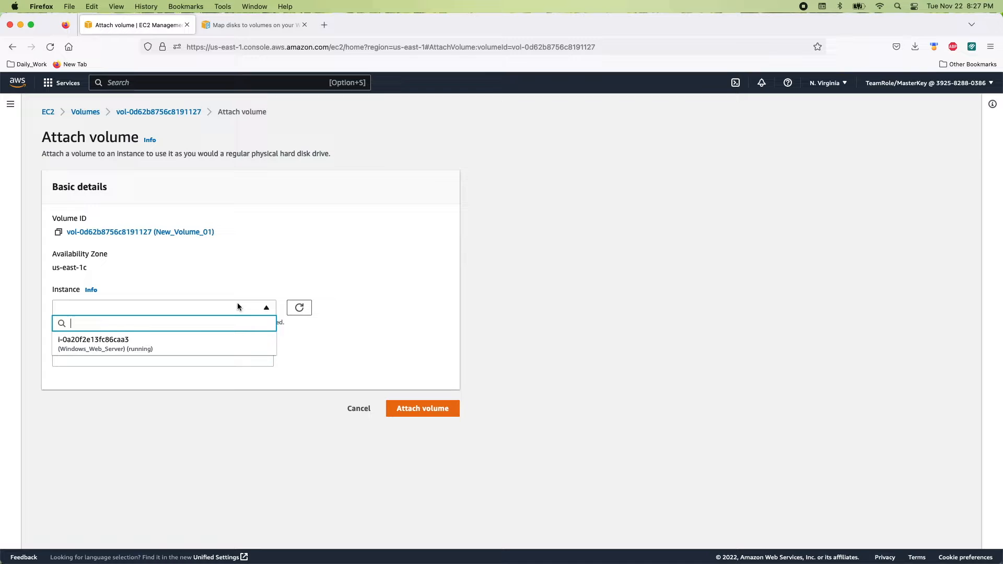
pyautogui.click(112, 344)
pyautogui.click(413, 420)
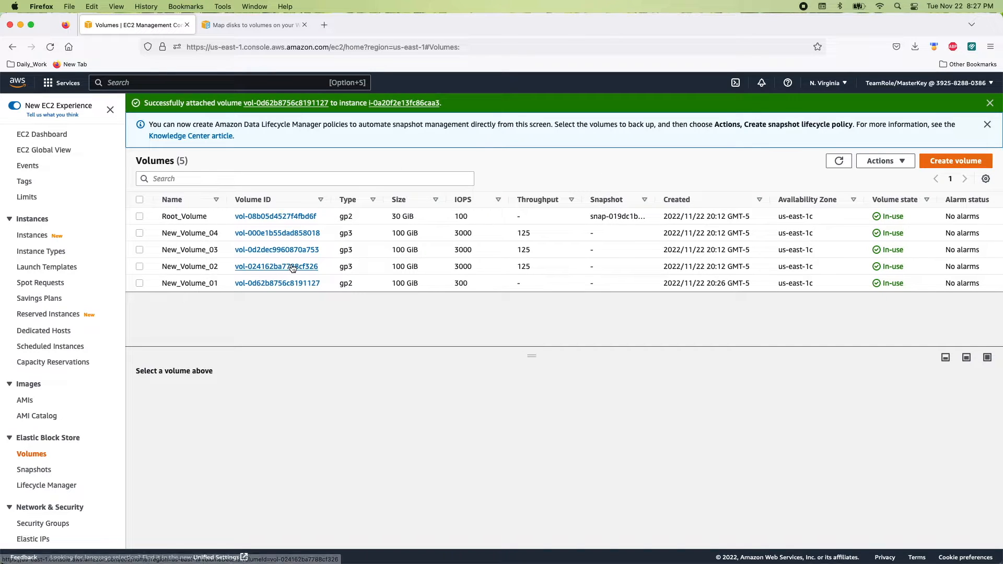
# - Open the storage details of the running Windows_Web_Server instance and check its attached block devices
pyautogui.click(42, 137)
pyautogui.click(183, 174)
pyautogui.click(140, 181)
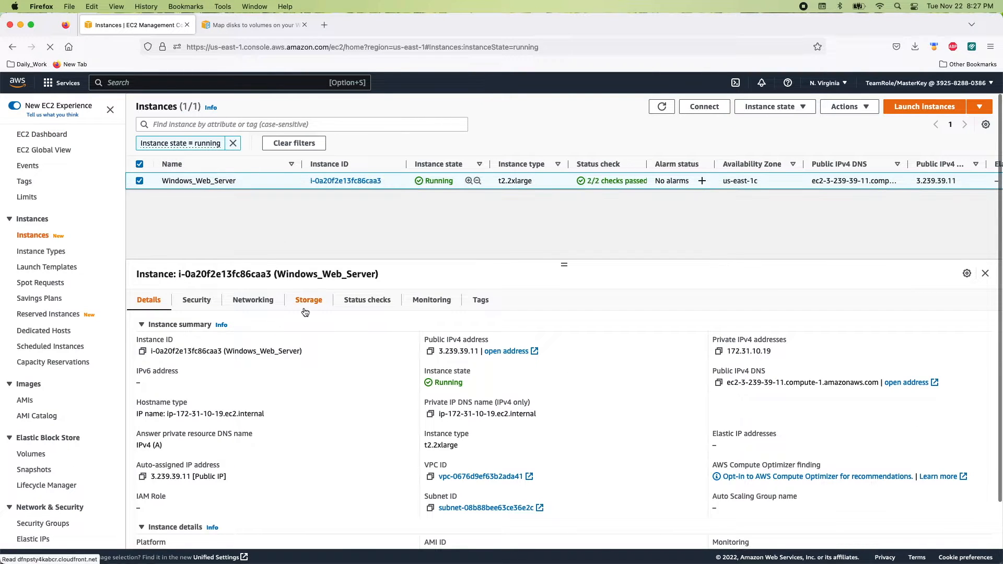
pyautogui.click(305, 302)
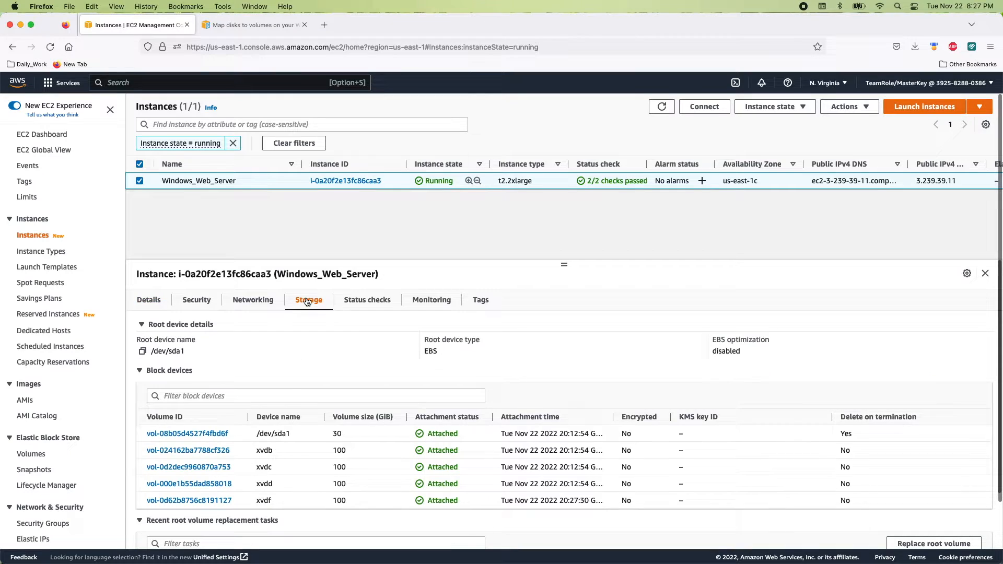
pyautogui.scroll(-2, 289, 385)
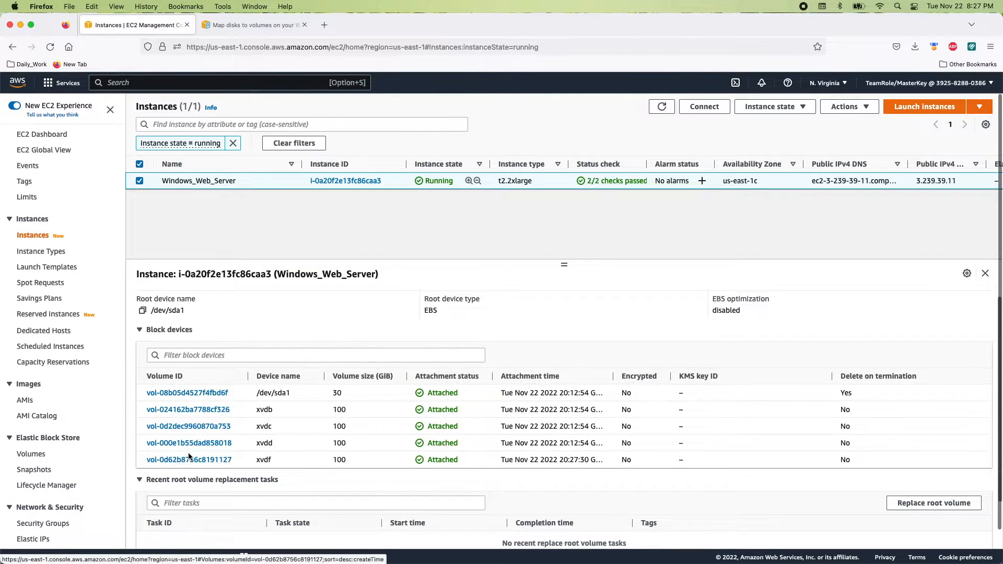
pyautogui.scroll(1, 185, 479)
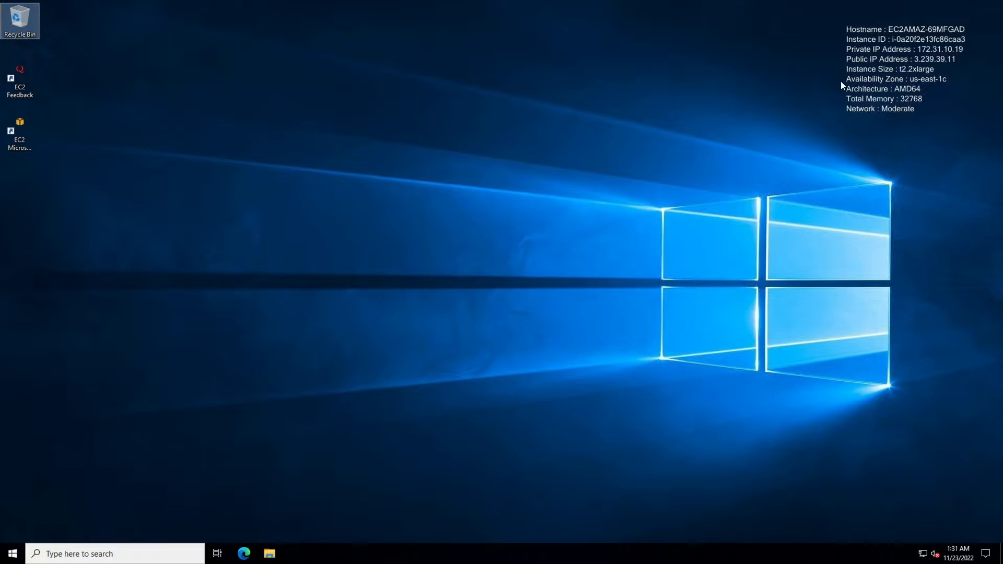
# - Compare the instance ID in the EC2 console with the one on the Windows remote desktop
pyautogui.hotkey('ctrl', 'Left')
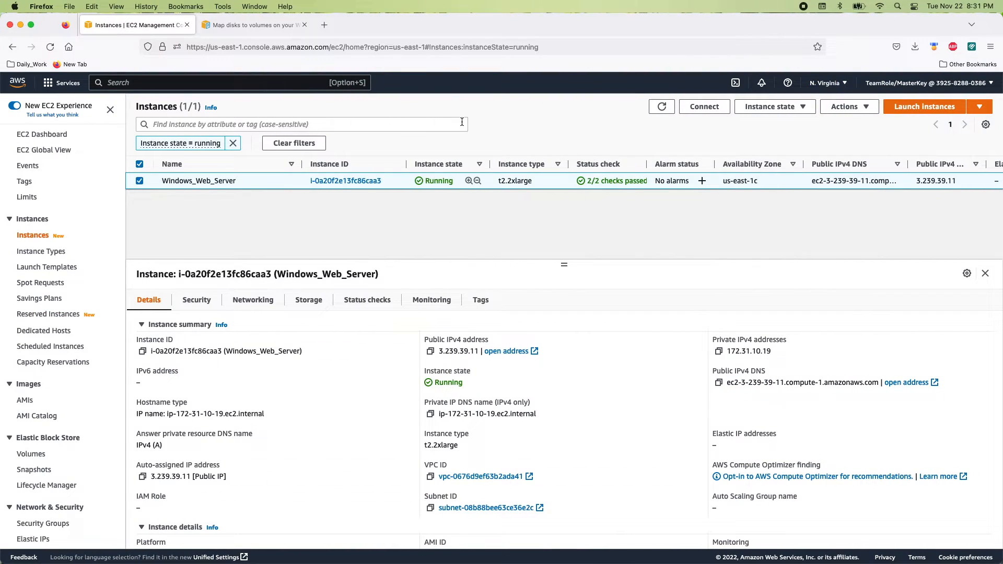
pyautogui.moveTo(207, 351); pyautogui.dragTo(221, 351)
pyautogui.hotkey('ctrl', 'Right')
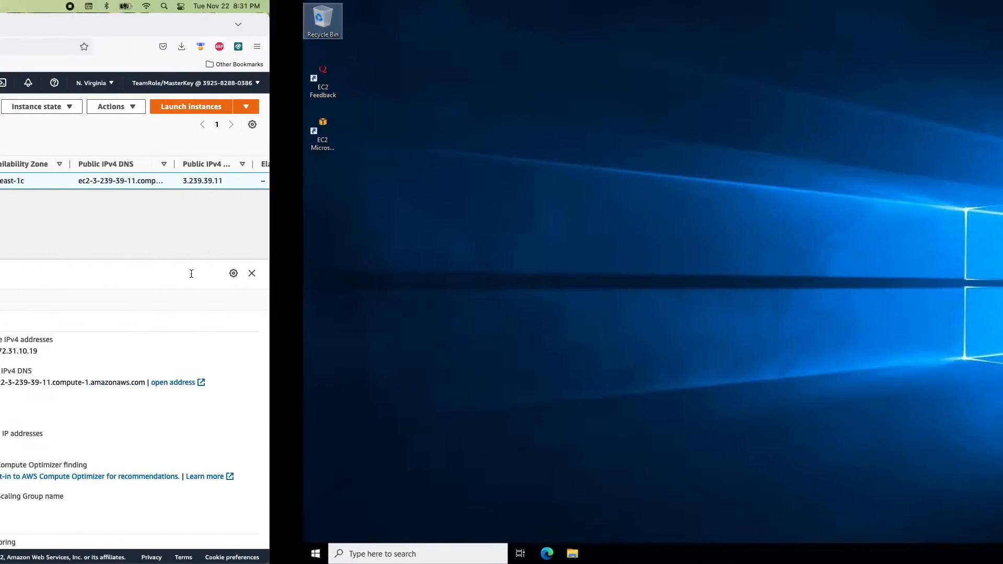
# - Check the drives under This PC on the remote desktop against the instance's storage details in the EC2 console
pyautogui.press('super+e')
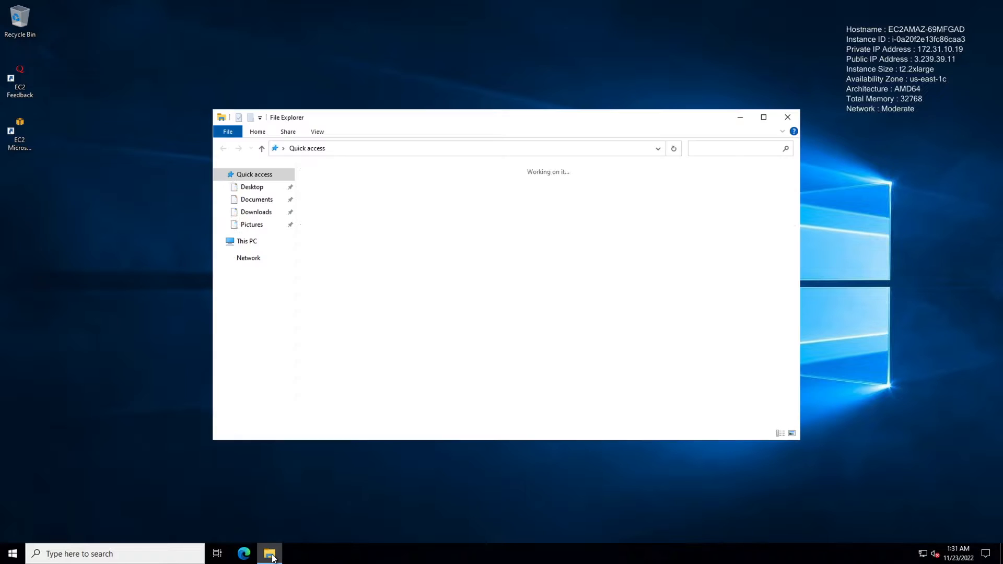
pyautogui.click(244, 243)
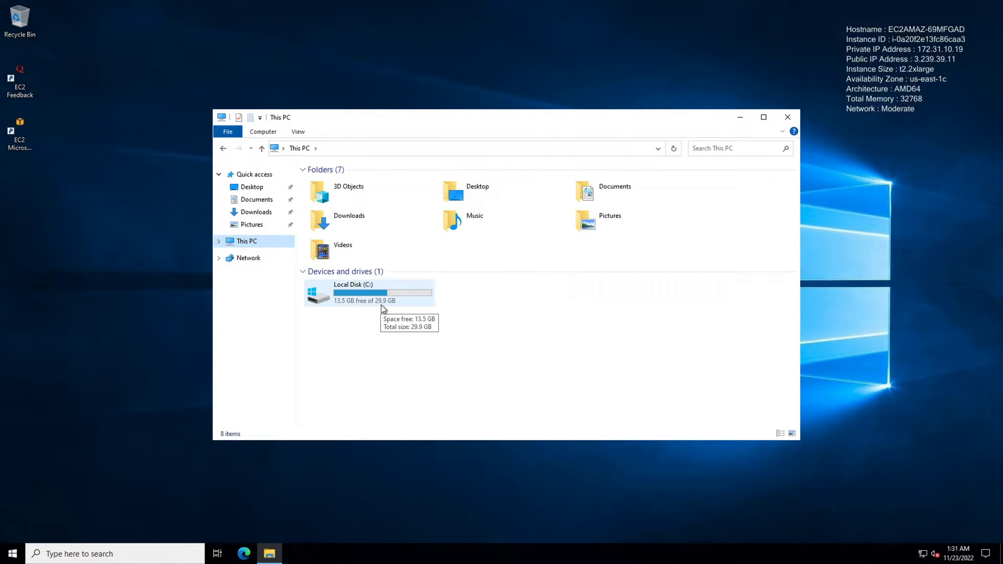
pyautogui.hotkey('ctrl', 'Left')
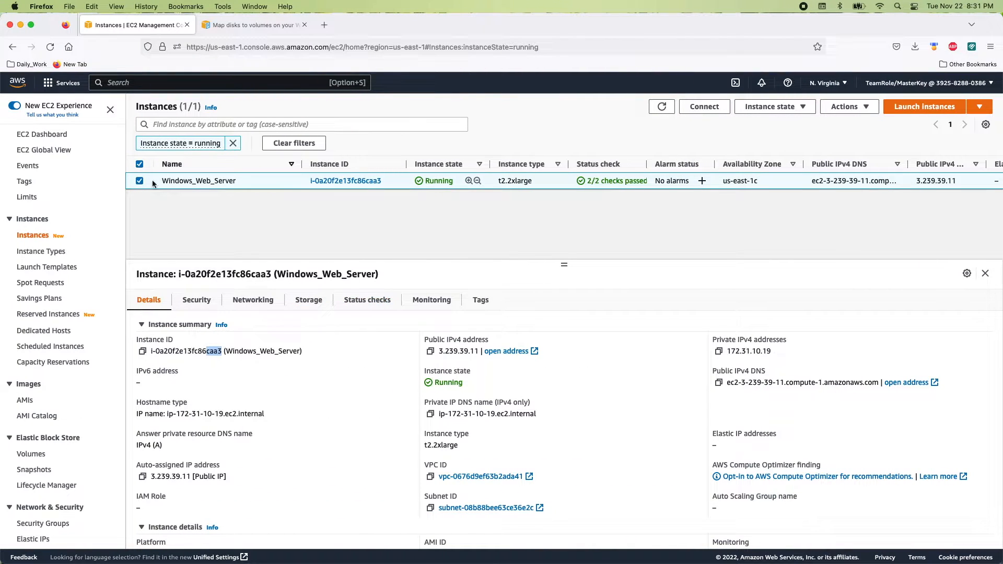
pyautogui.click(311, 302)
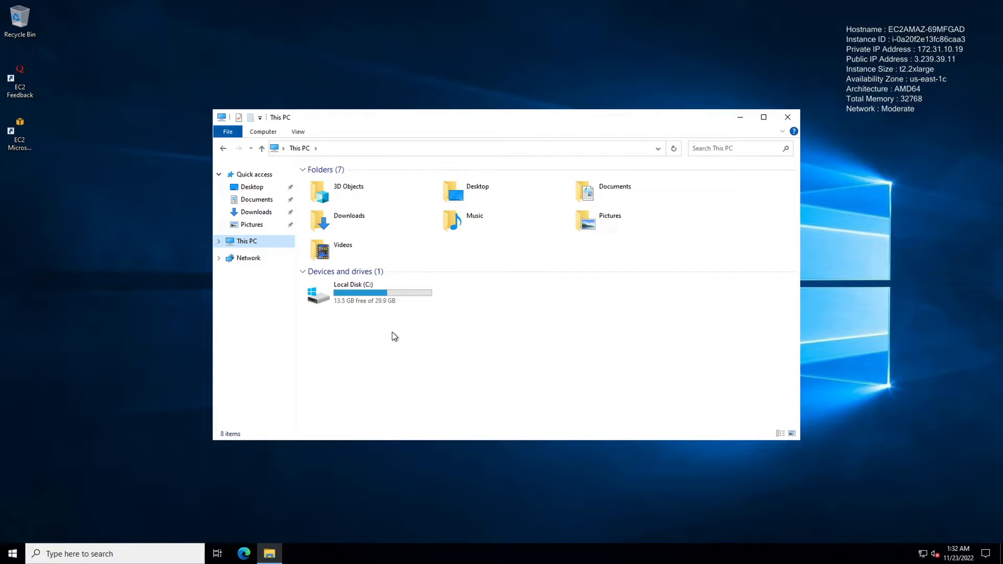
# - Open Disk Management on the remote Windows server, enlarged to show all the disks, and select Disk 1
pyautogui.click(51, 552)
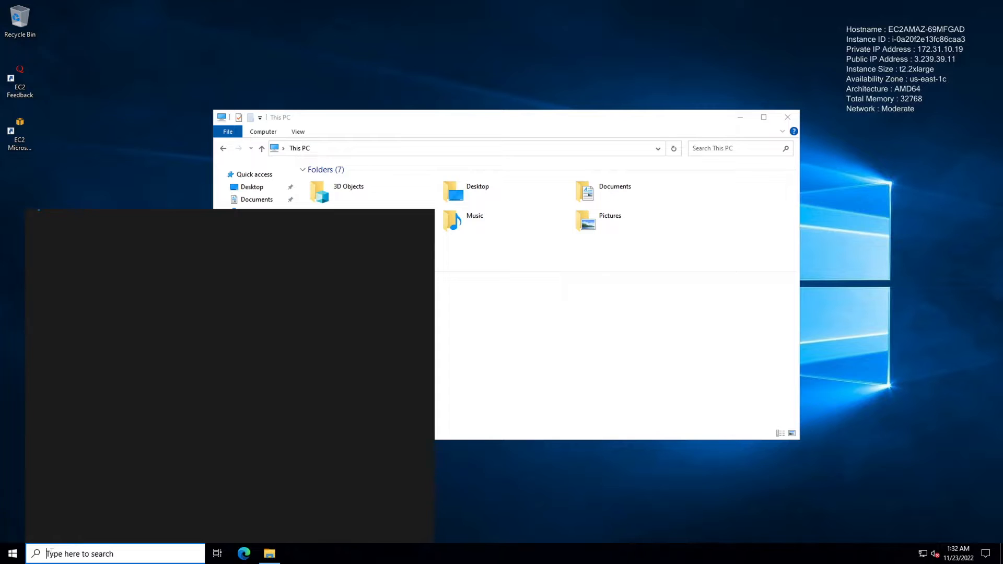
pyautogui.write('Disk')
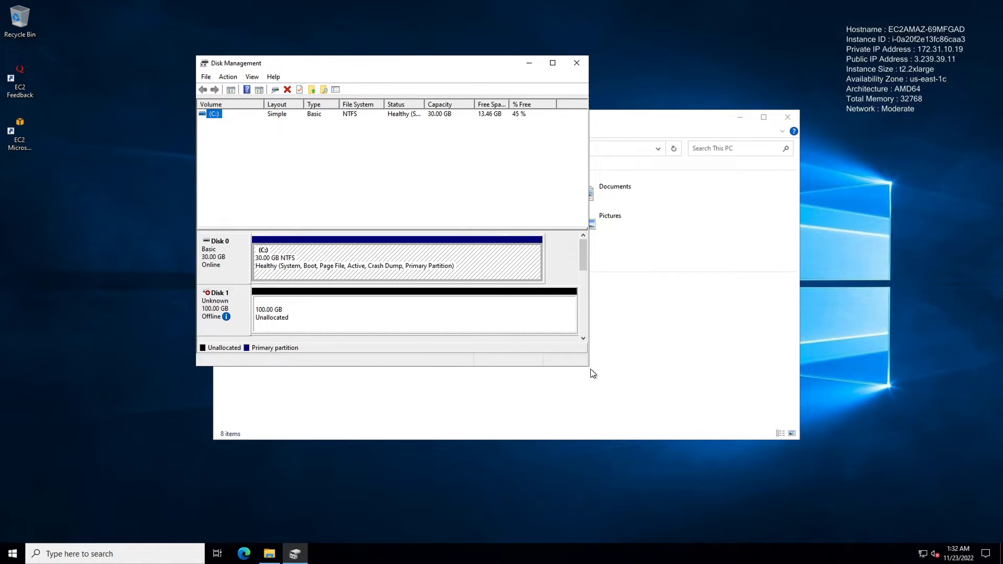
pyautogui.moveTo(588, 366); pyautogui.dragTo(859, 542)
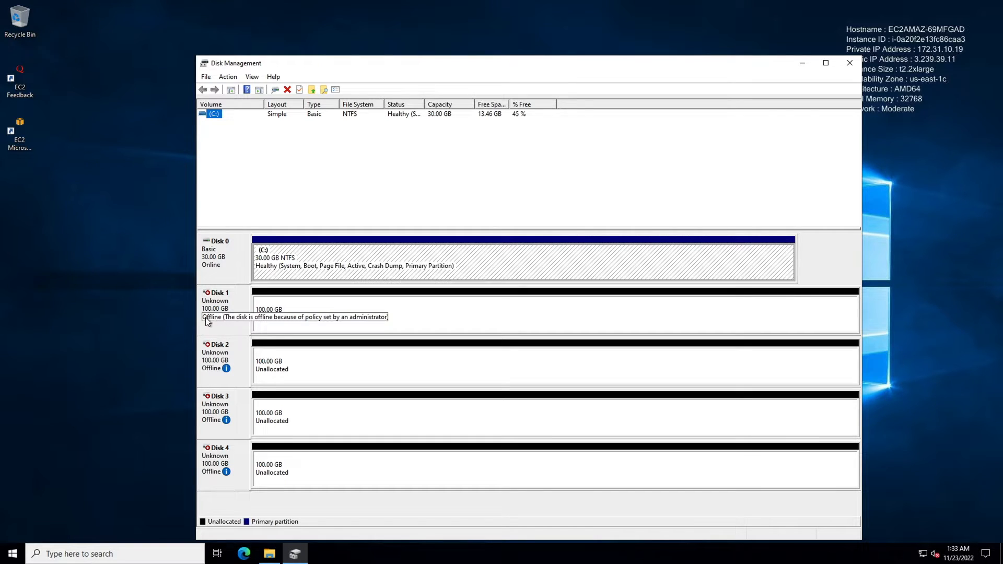
pyautogui.moveTo(220, 369)
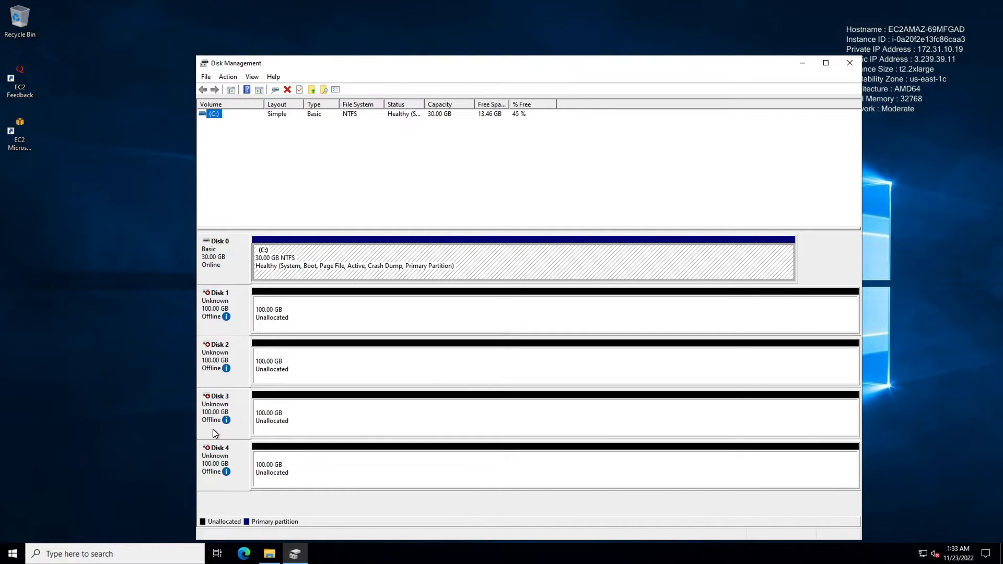
pyautogui.click(224, 322)
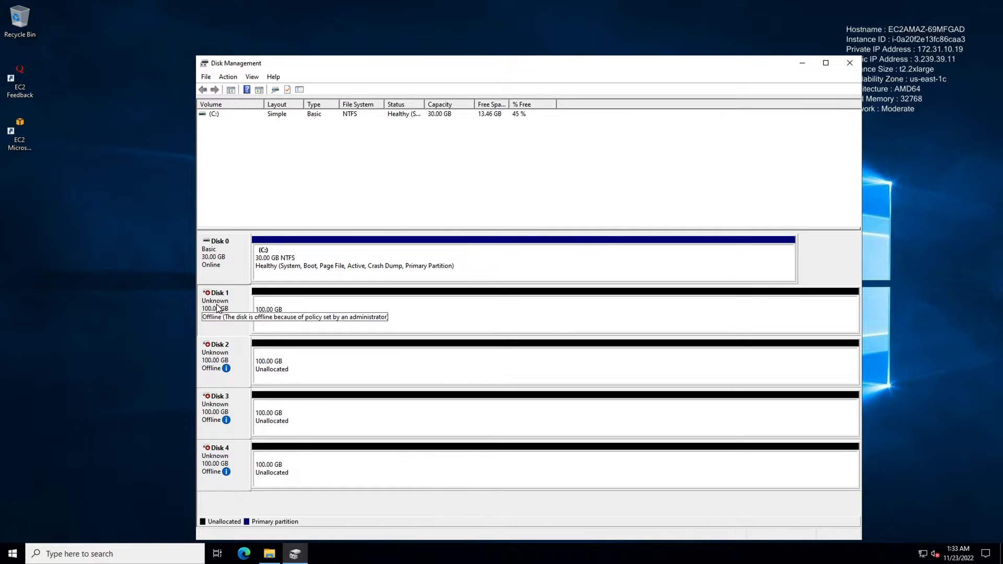
# - Bring Disk 1, Disk 2, Disk 3 and Disk 4 online in Disk Management
pyautogui.rightClick(217, 298)
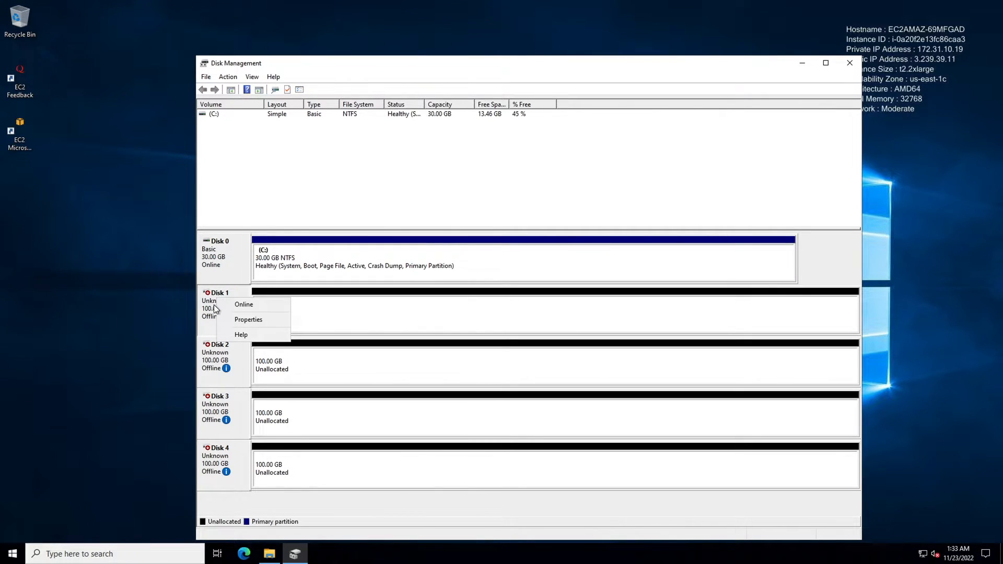
pyautogui.click(240, 305)
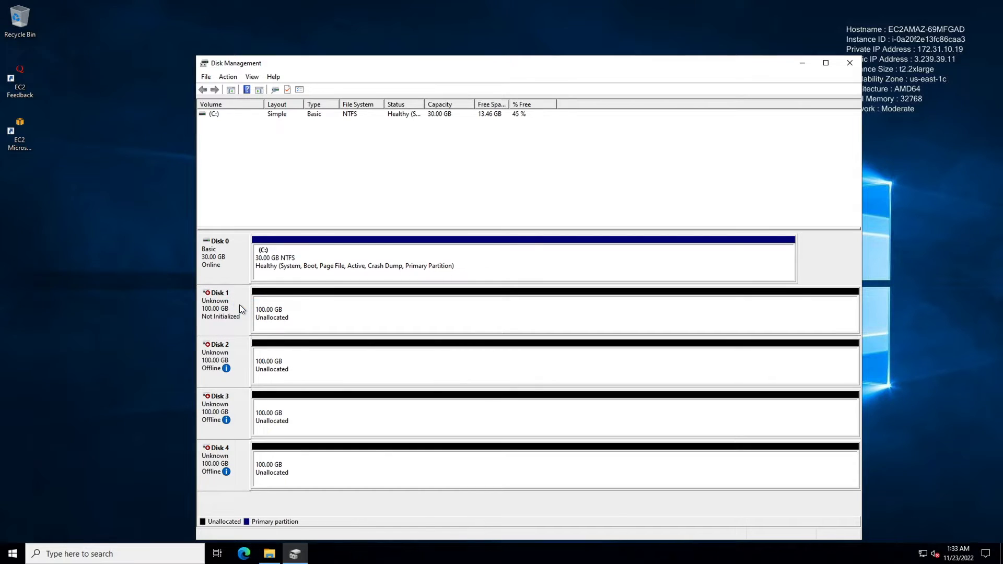
pyautogui.rightClick(228, 349)
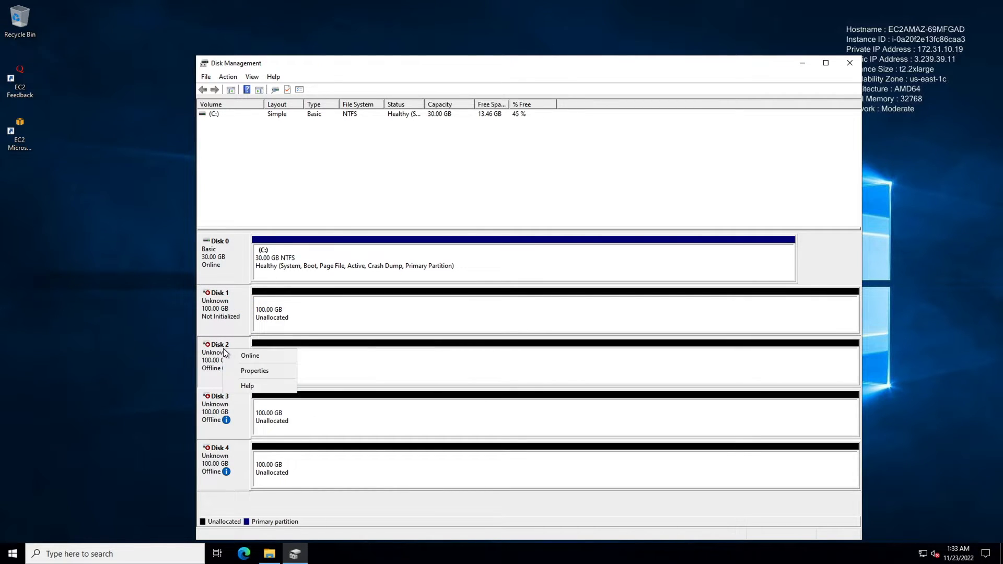
pyautogui.click(251, 354)
pyautogui.rightClick(219, 403)
pyautogui.click(242, 408)
pyautogui.rightClick(216, 452)
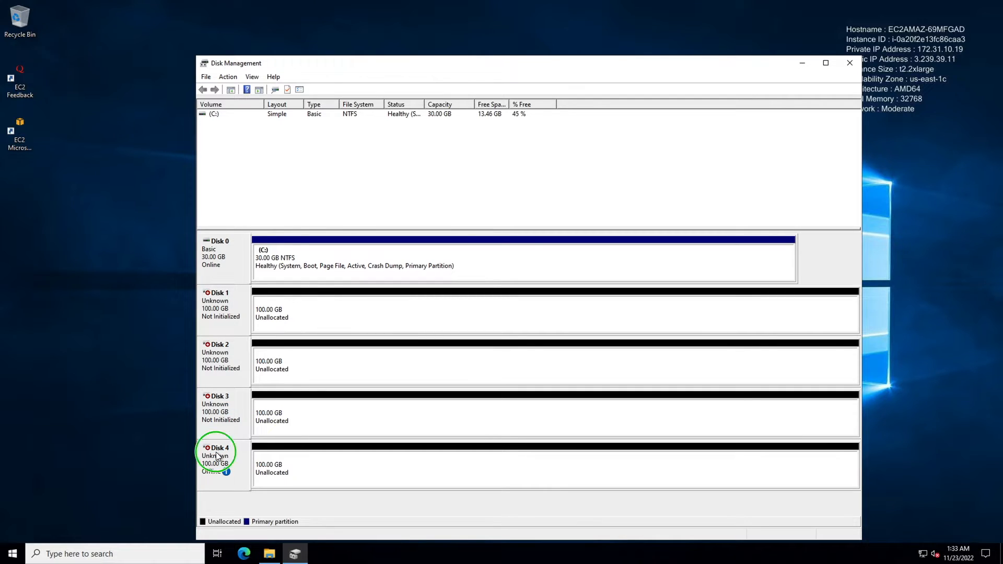
pyautogui.click(242, 458)
# - Initialize Disks 1 to 4 together with the MBR (Master Boot Record) partition style
pyautogui.rightClick(213, 315)
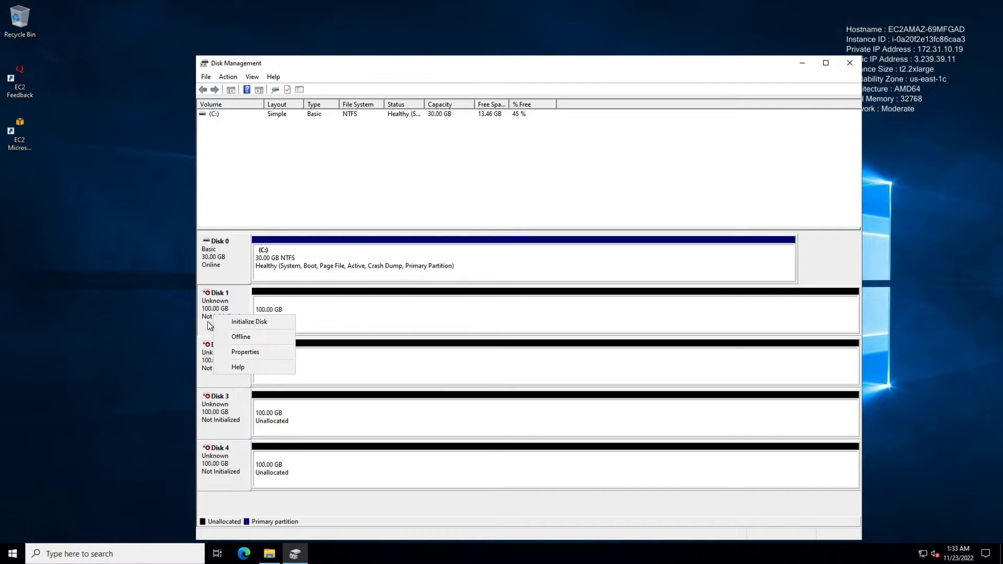
pyautogui.click(245, 322)
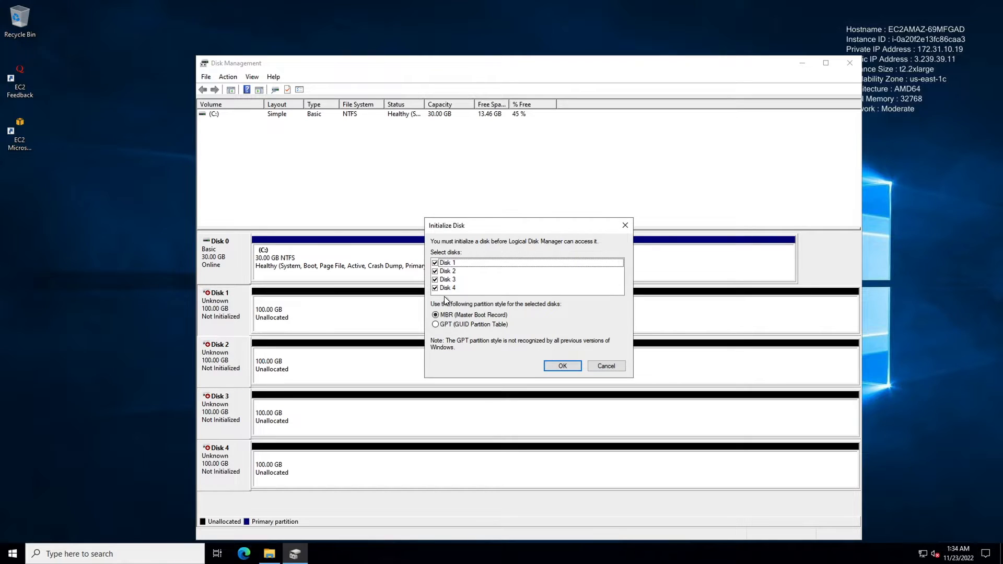
pyautogui.click(562, 367)
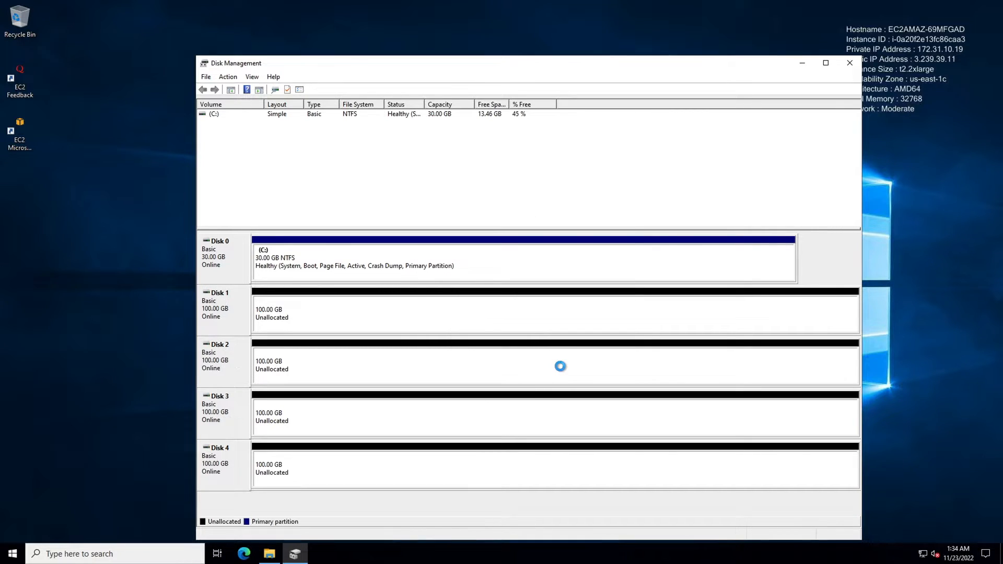
# - Start a new spanned volume from Disk 1 and add Disks 2, 3 and 4 to it at full size
pyautogui.rightClick(206, 327)
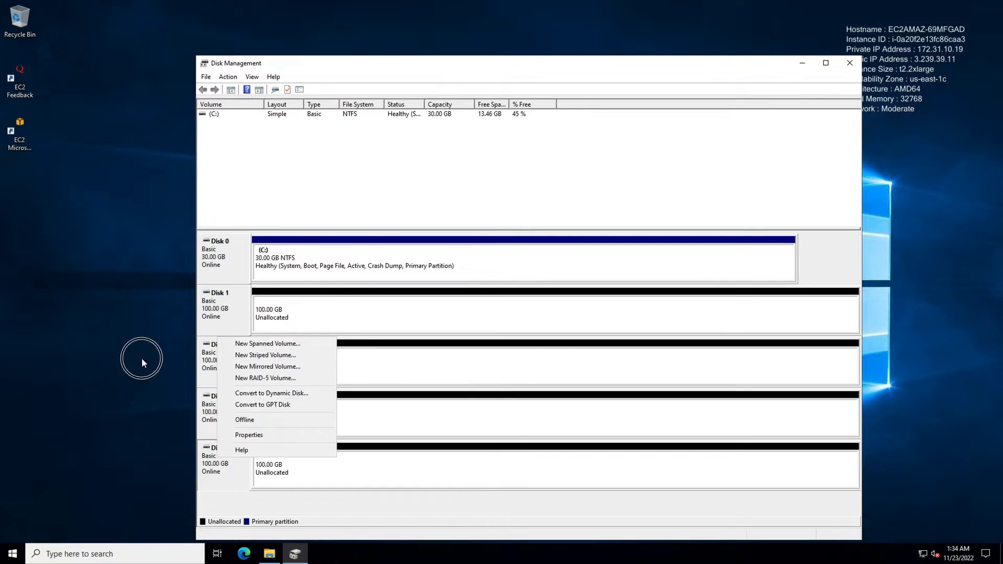
pyautogui.click(142, 358)
pyautogui.click(211, 303)
pyautogui.rightClick(211, 301)
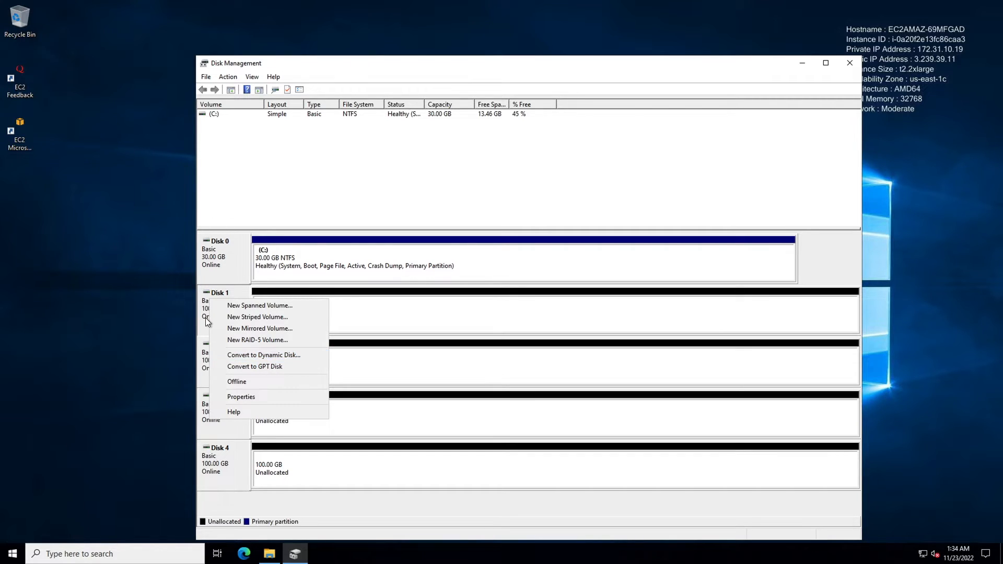
pyautogui.click(247, 306)
pyautogui.click(399, 310)
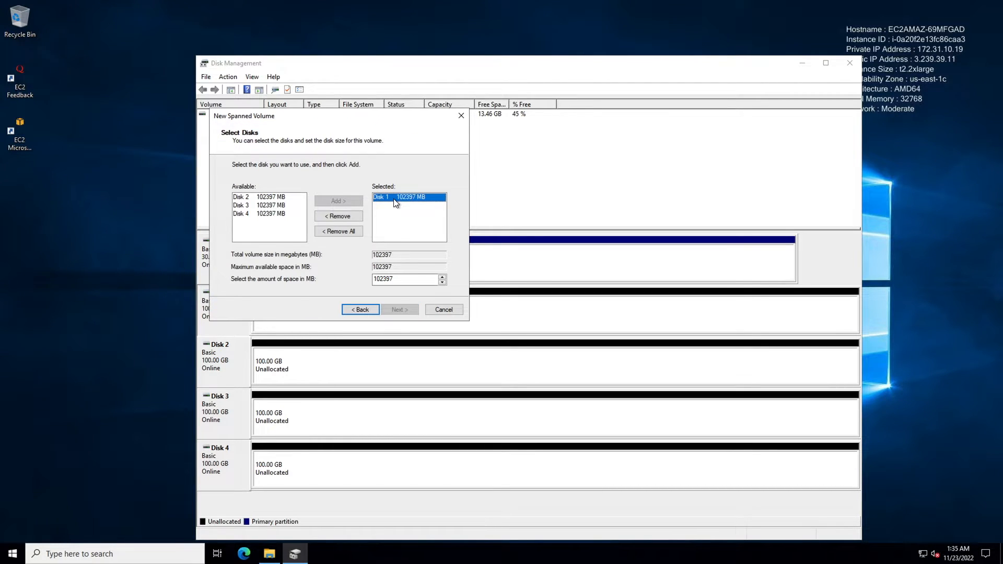
pyautogui.click(282, 197)
pyautogui.click(328, 201)
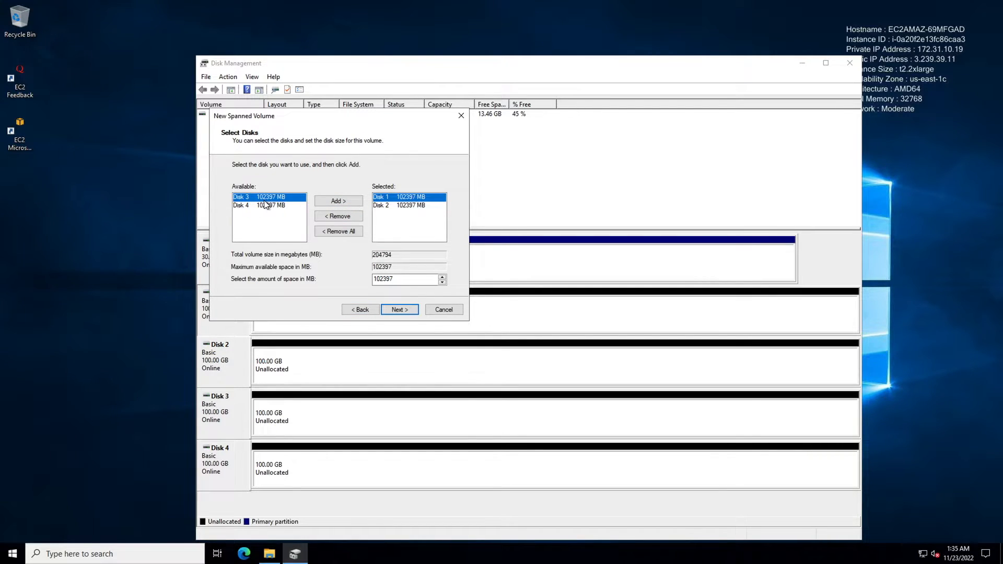
pyautogui.click(333, 203)
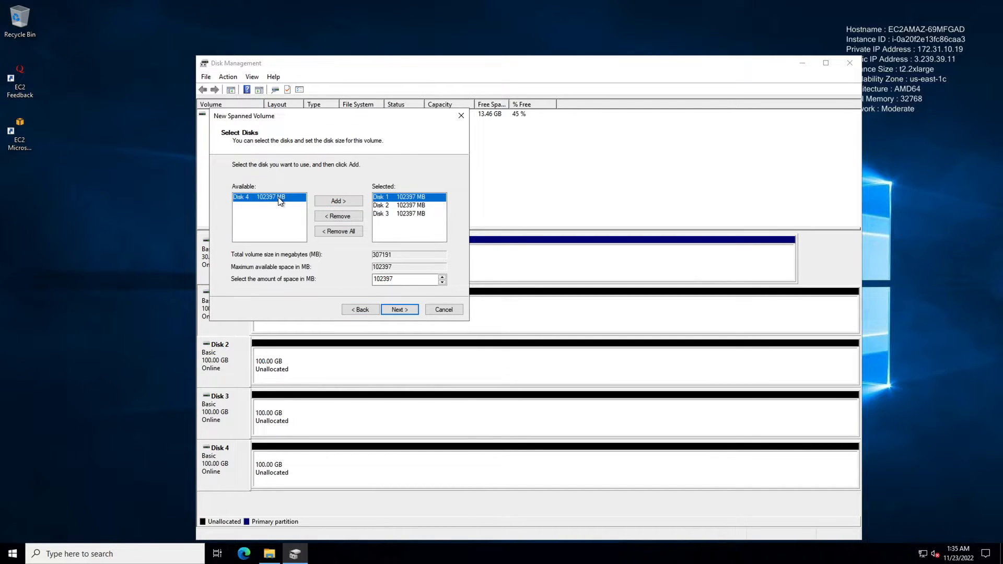
pyautogui.click(338, 202)
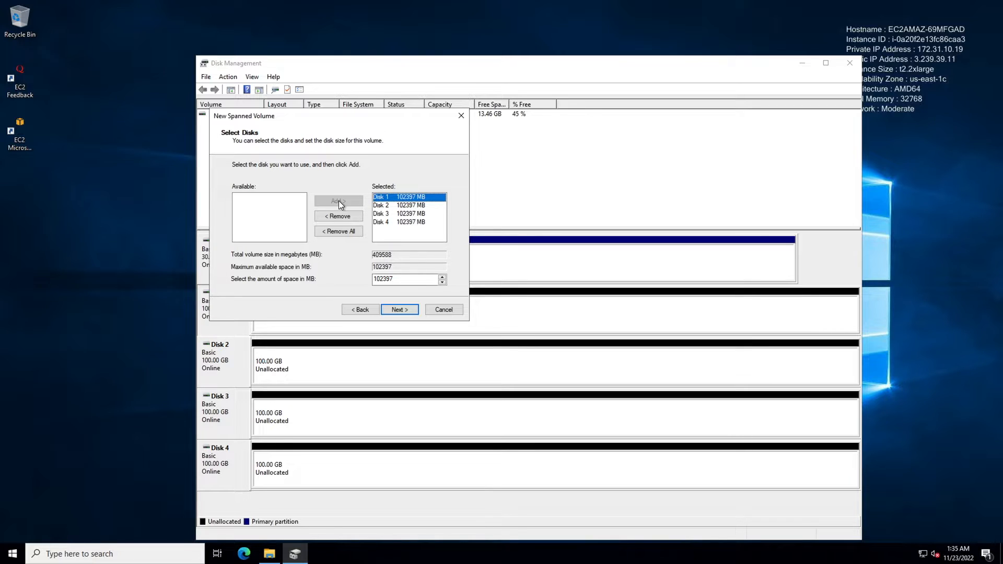
pyautogui.moveTo(319, 114); pyautogui.dragTo(573, 155)
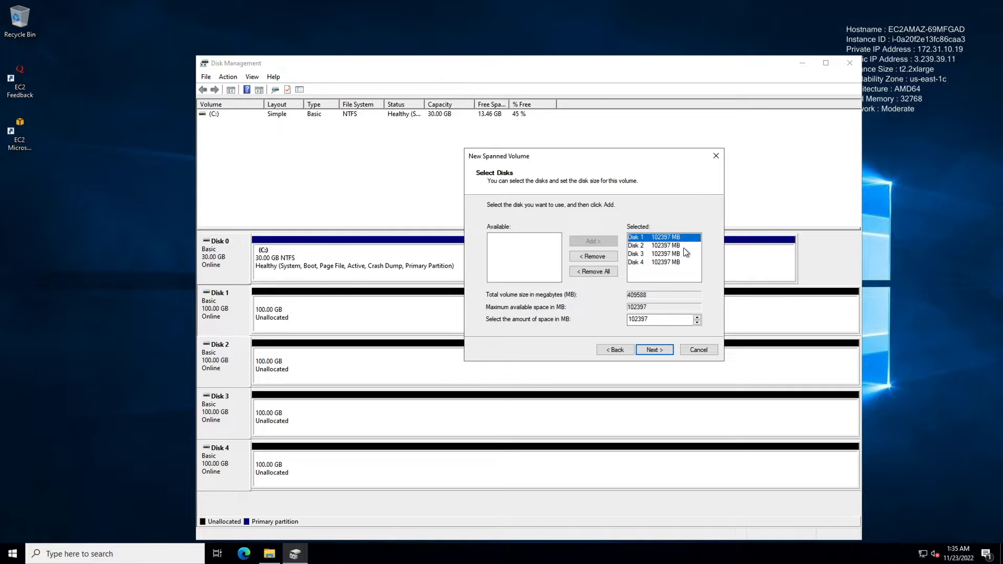
# - Assign drive letter D and the label File Server to the spanned volume, format it as NTFS and create it
pyautogui.click(655, 350)
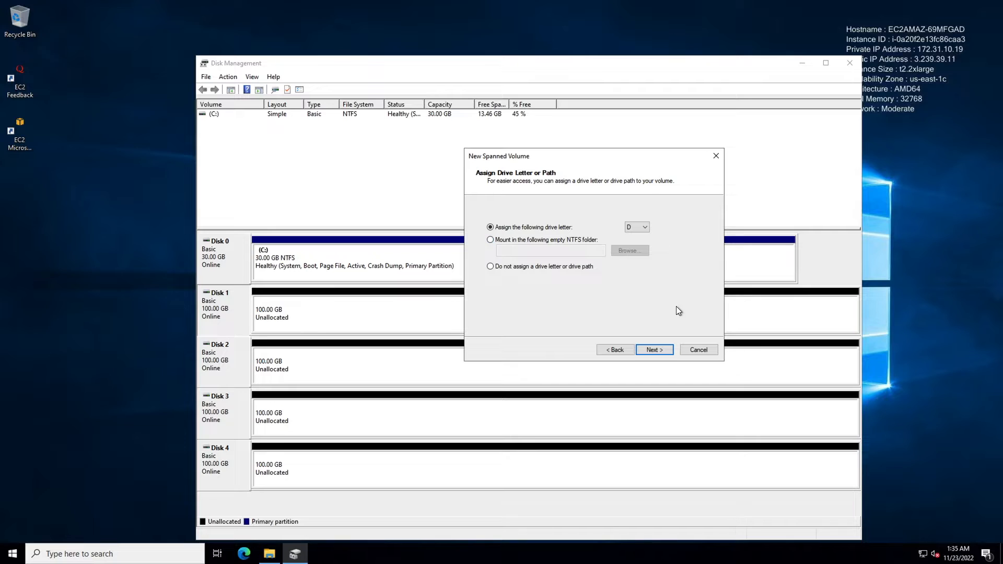
pyautogui.click(634, 228)
pyautogui.click(631, 250)
pyautogui.click(656, 349)
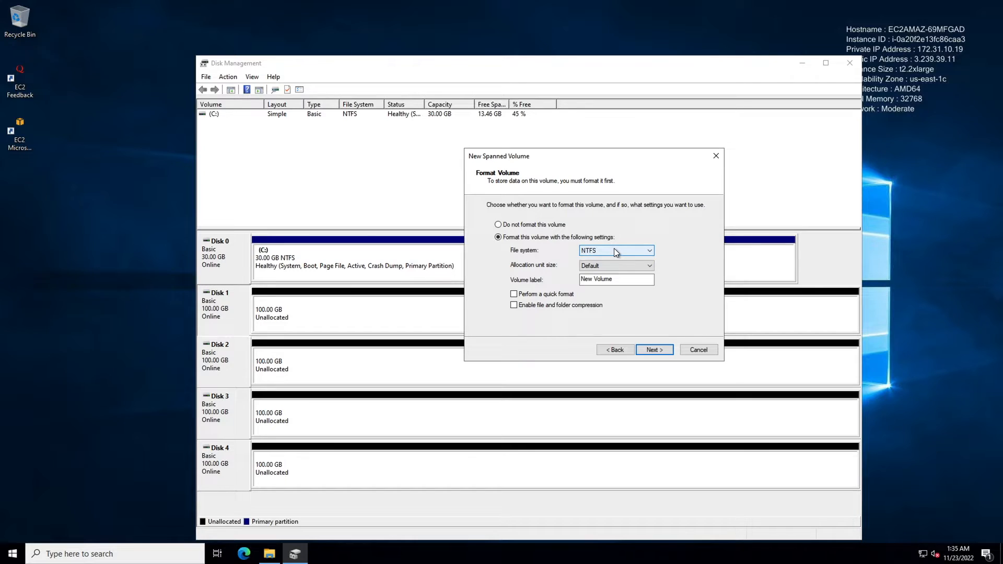
pyautogui.moveTo(618, 280); pyautogui.dragTo(556, 276)
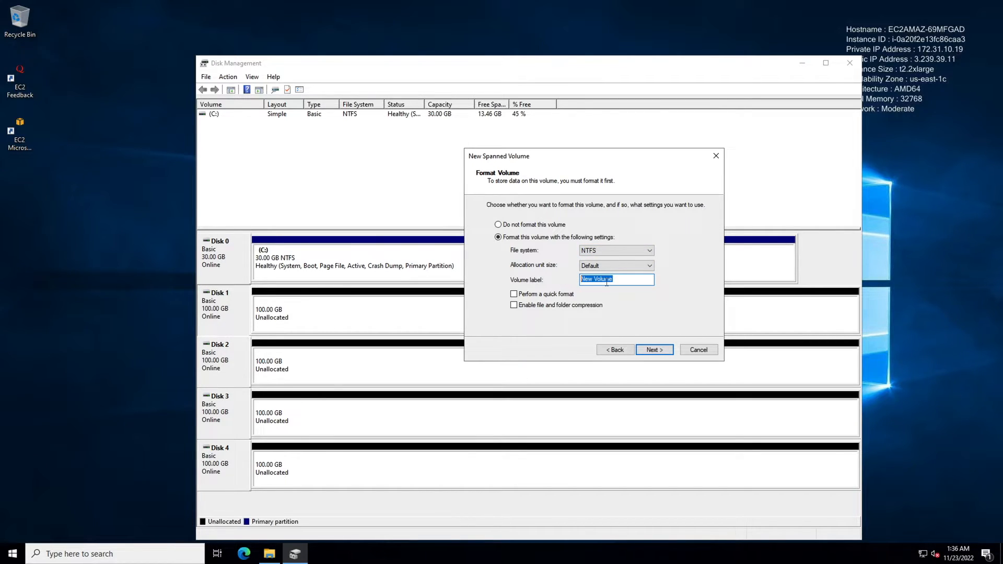
pyautogui.write('File Server')
pyautogui.click(656, 350)
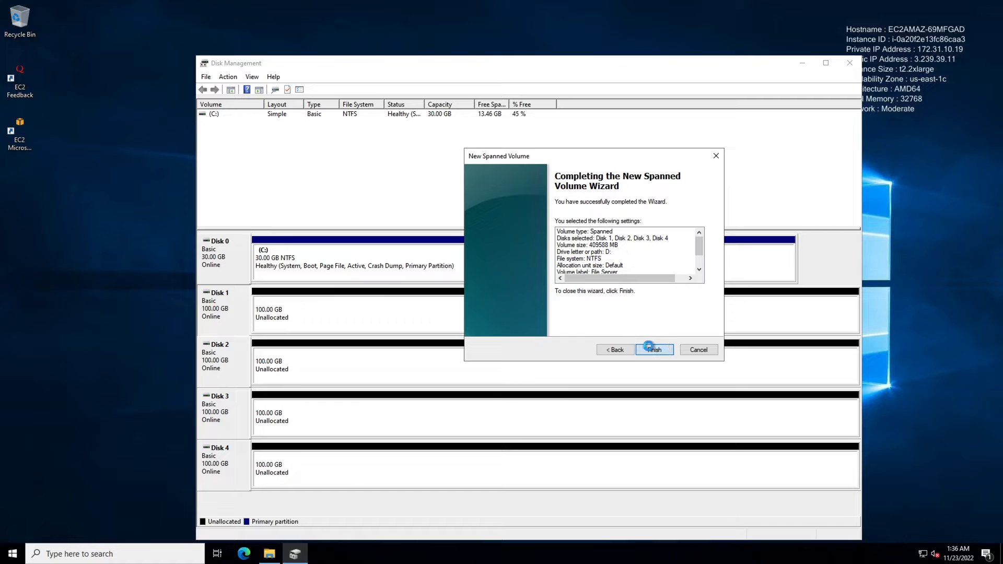
pyautogui.click(649, 347)
pyautogui.click(543, 322)
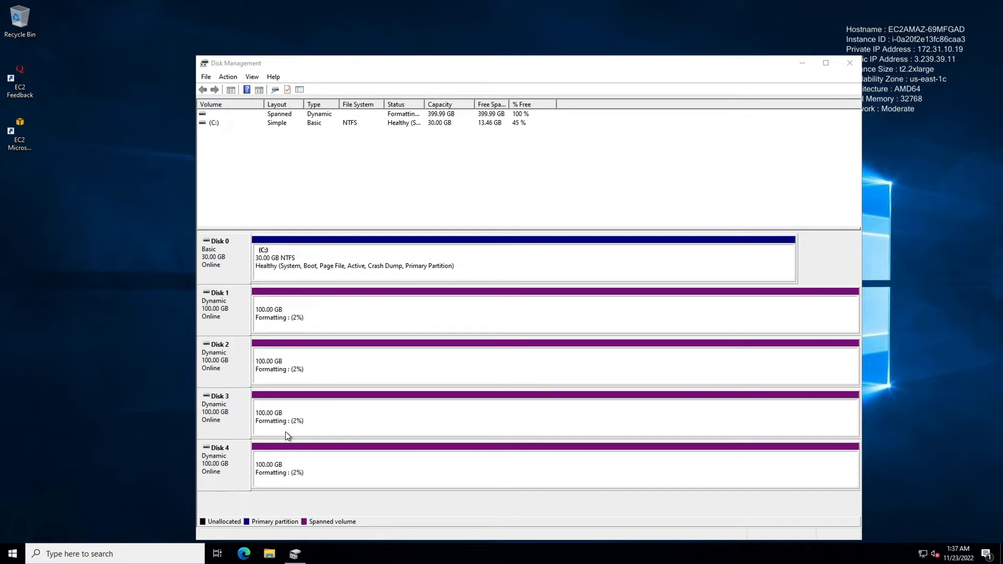
# - Check the File Server volume's capacity in Disk Management and under This PC in File Explorer, and close File Explorer
pyautogui.moveTo(473, 105); pyautogui.dragTo(464, 104)
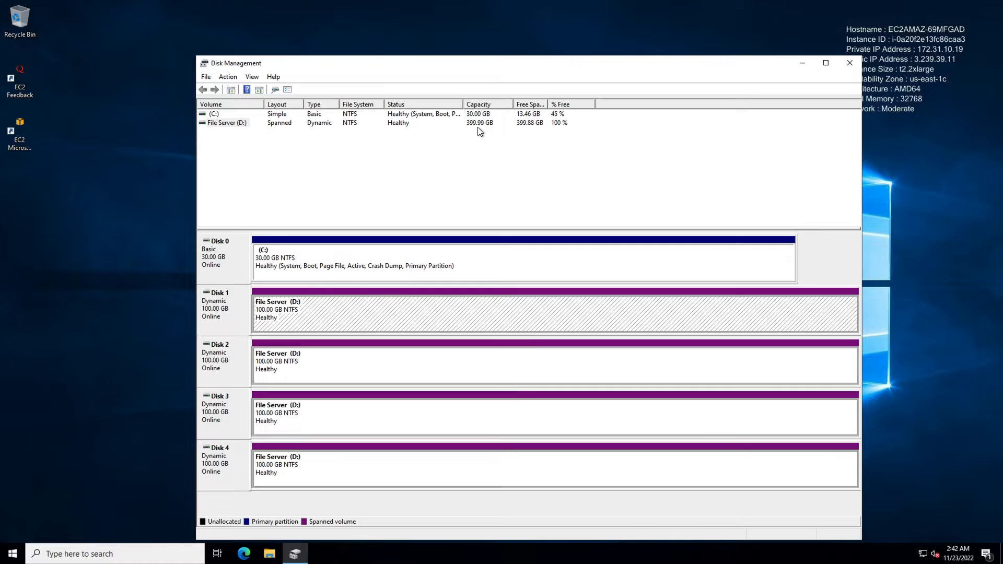
pyautogui.click(270, 556)
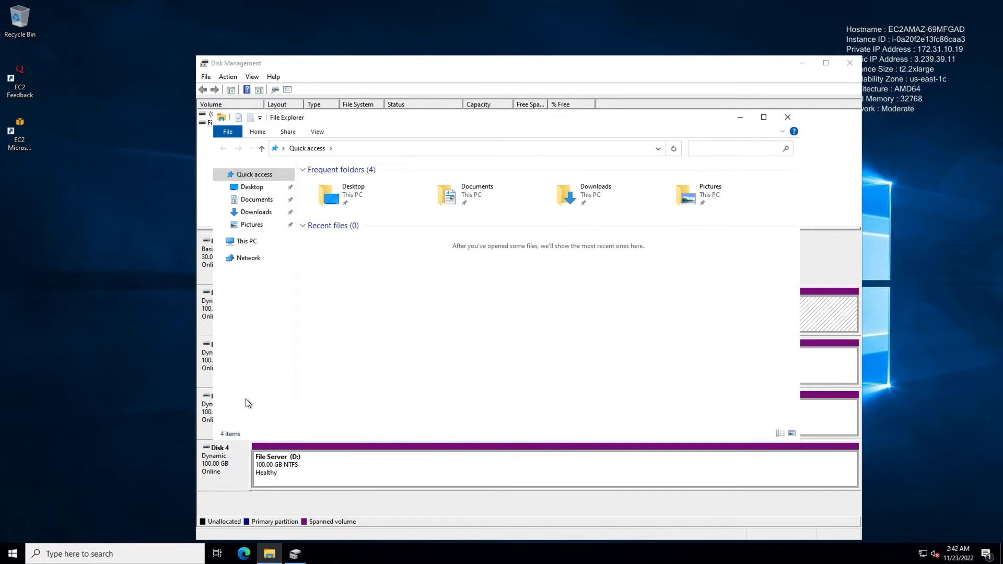
pyautogui.click(247, 242)
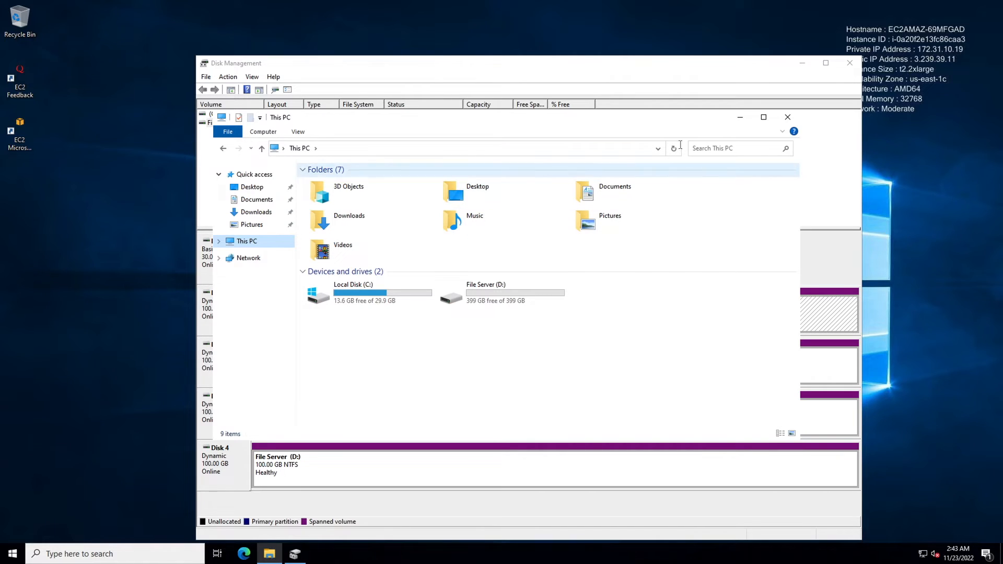
pyautogui.click(787, 117)
# - Delete the File Server spanned volume
pyautogui.rightClick(274, 306)
pyautogui.click(318, 415)
pyautogui.click(536, 315)
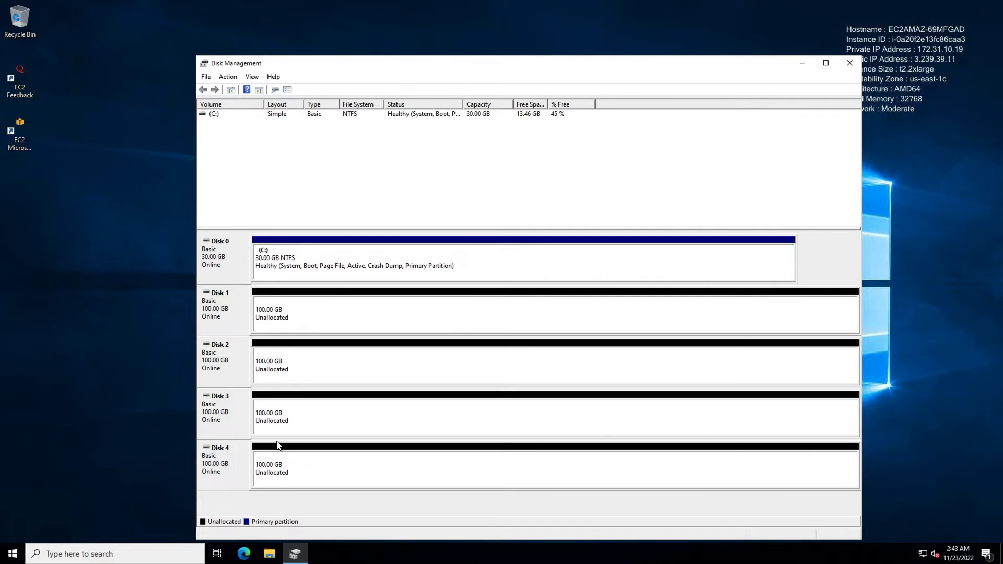
# - Create full-size simple volumes on Disks 1 to 4 with drive letters D, E, F and G, quick-formatted as NTFS and labelled New Volume
pyautogui.click(272, 313)
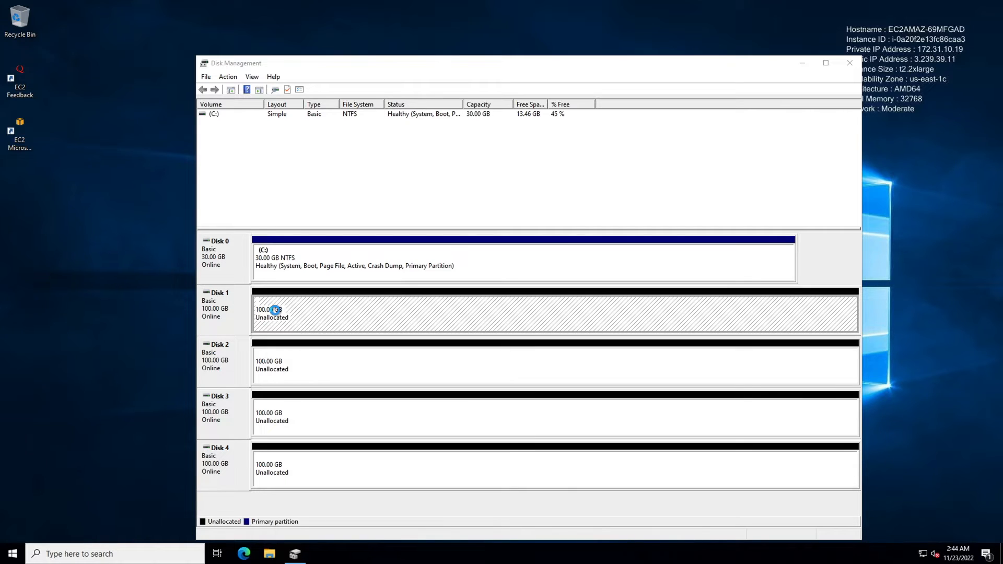
pyautogui.rightClick(366, 310)
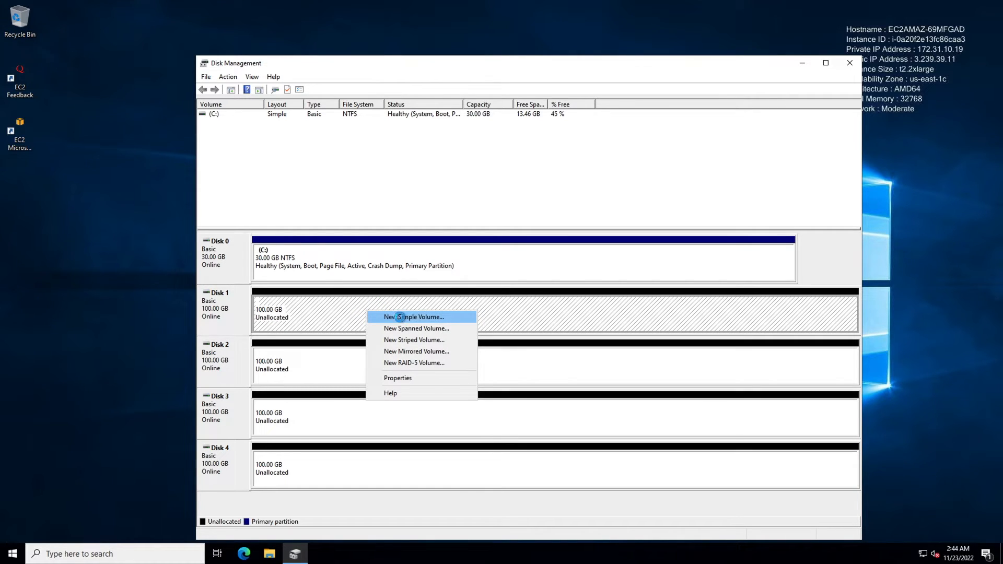
pyautogui.click(406, 316)
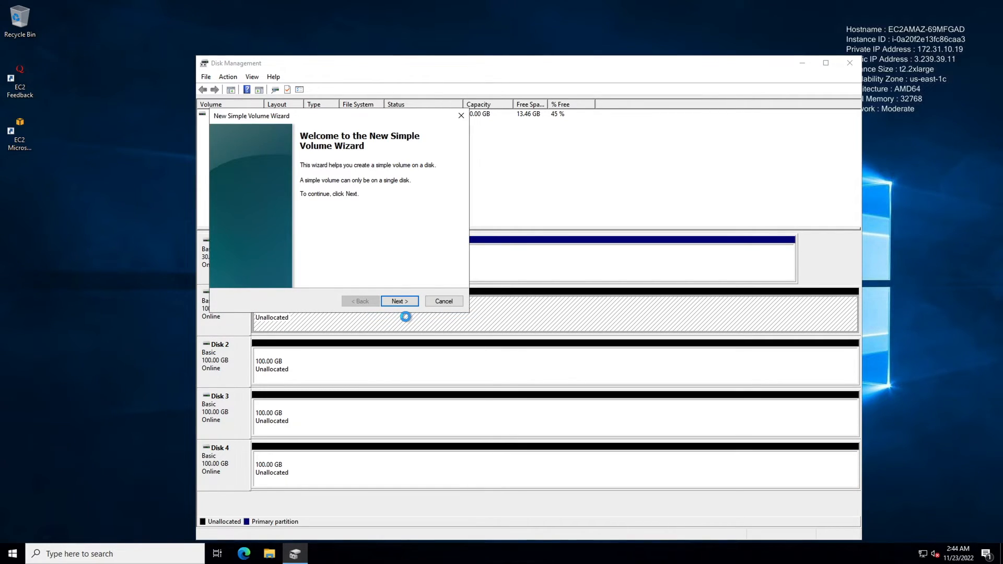
pyautogui.click(399, 301)
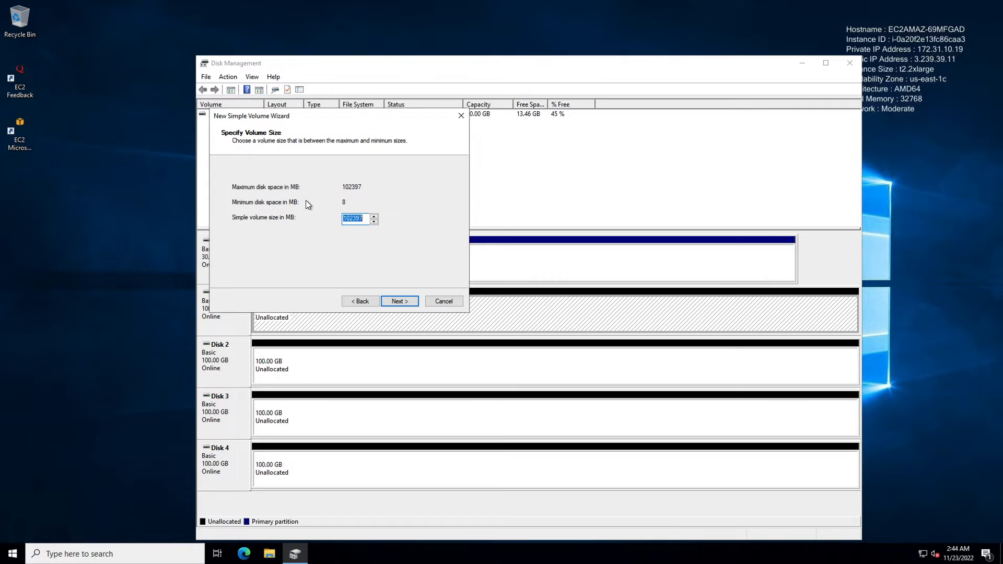
pyautogui.click(397, 302)
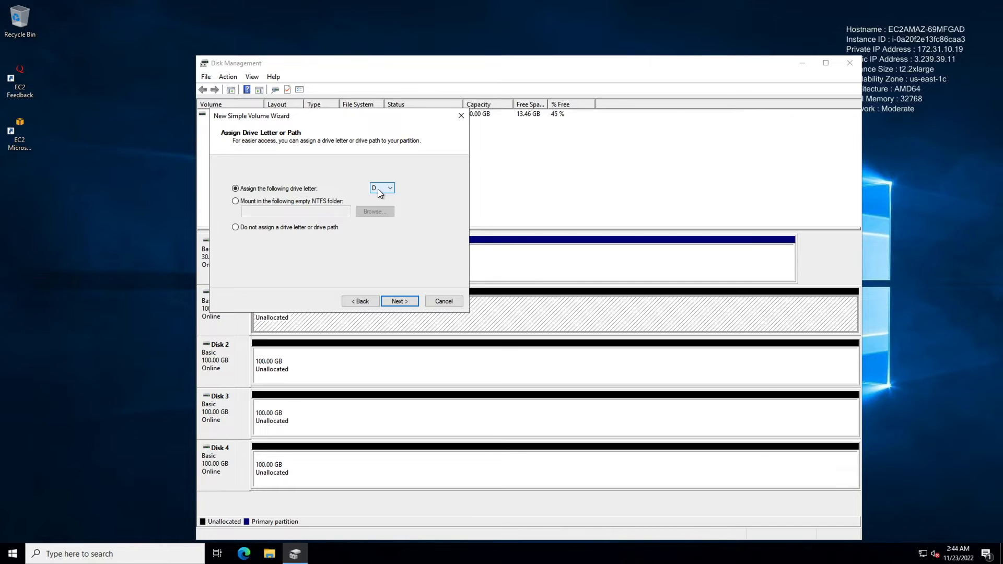
pyautogui.click(393, 303)
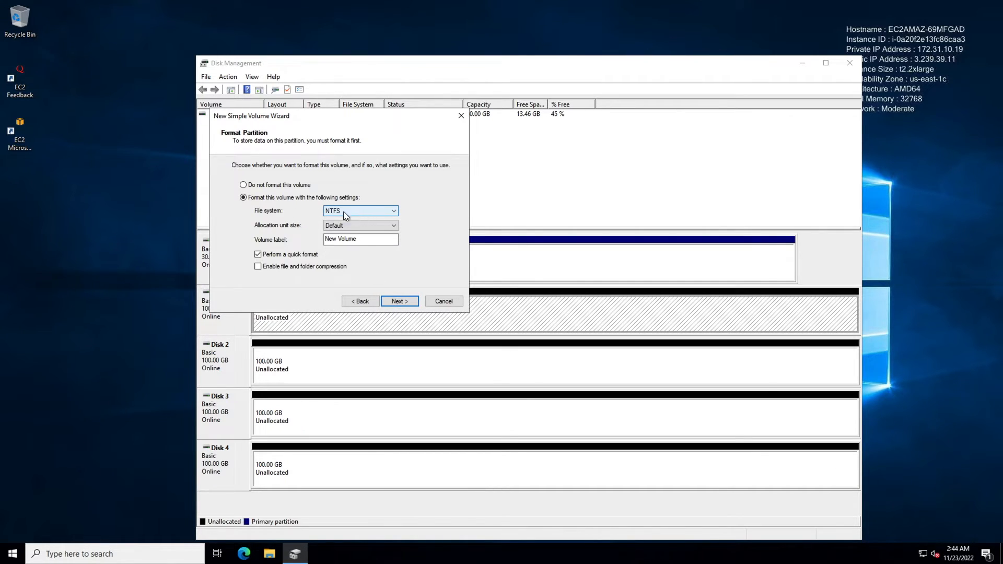
pyautogui.click(400, 301)
pyautogui.click(401, 301)
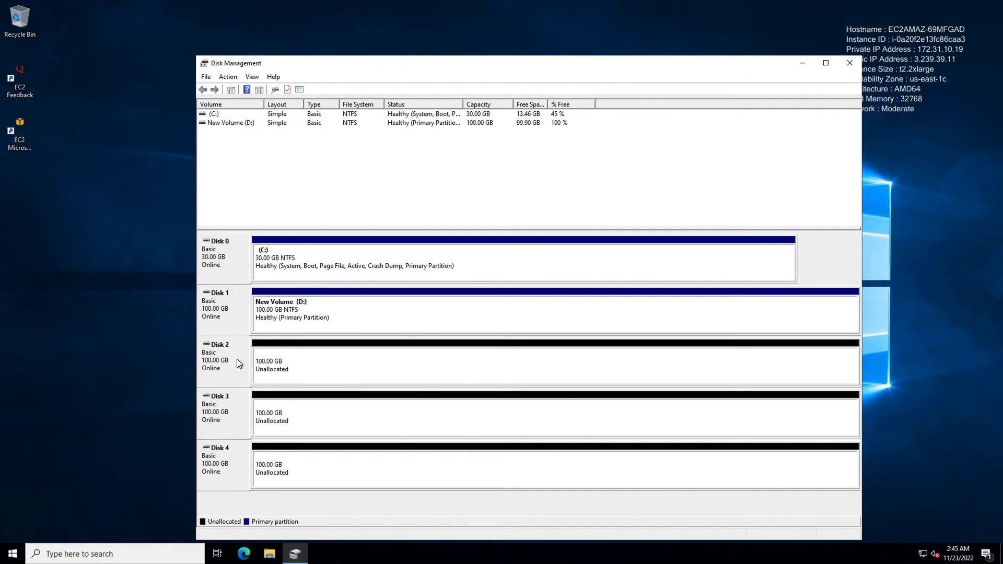
pyautogui.rightClick(294, 368)
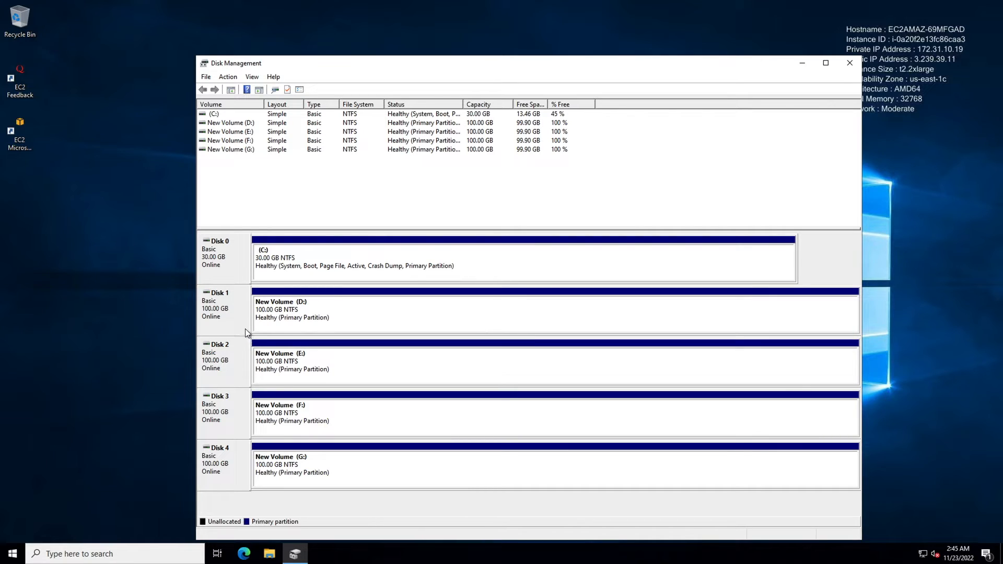
# - Check the new D, E, F and G volumes under This PC in File Explorer
pyautogui.click(268, 554)
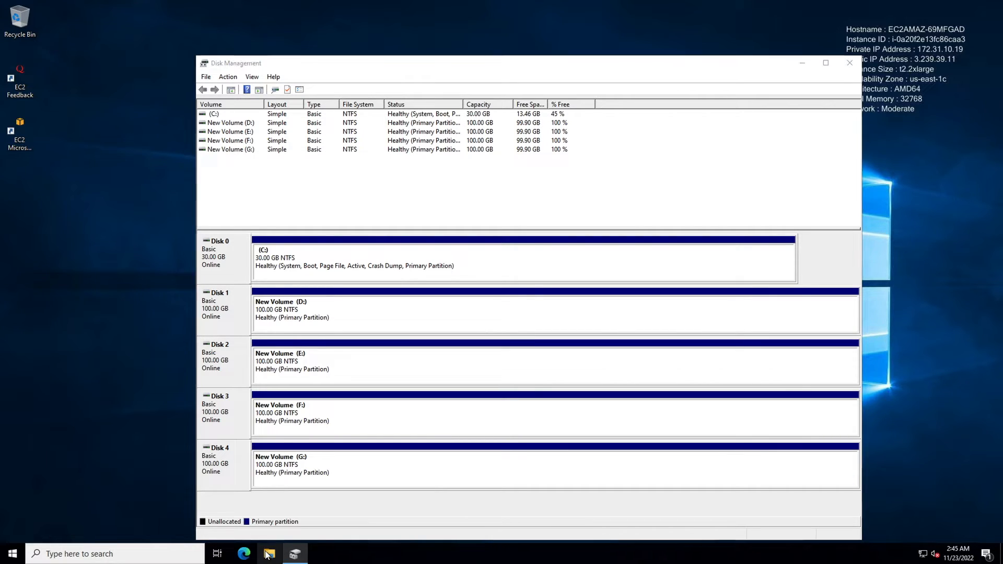
pyautogui.click(247, 243)
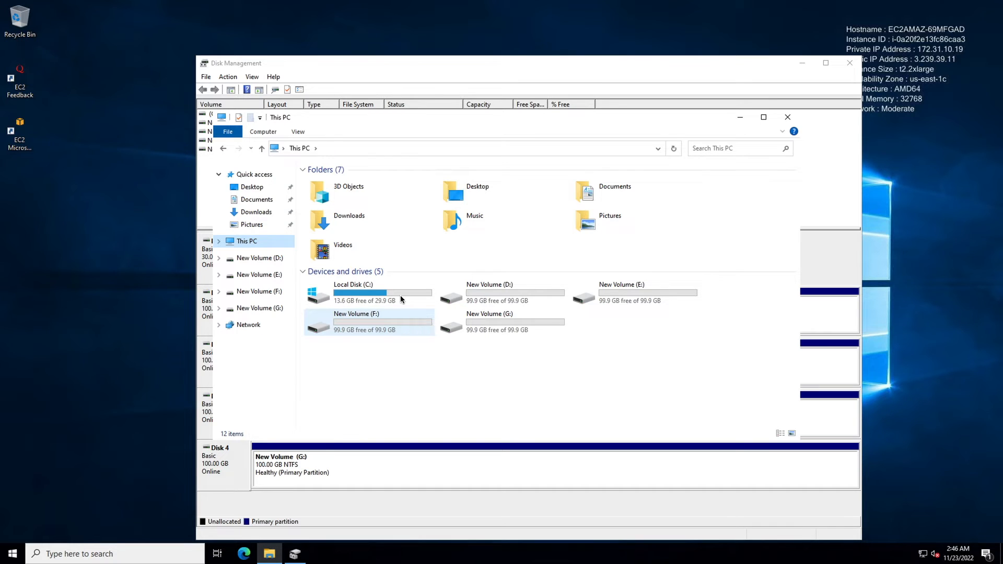
# - Switch to the Instances list in the EC2 console and select the Windows_Web_Server instance to show its details
pyautogui.hotkey('ctrl', 'Left')
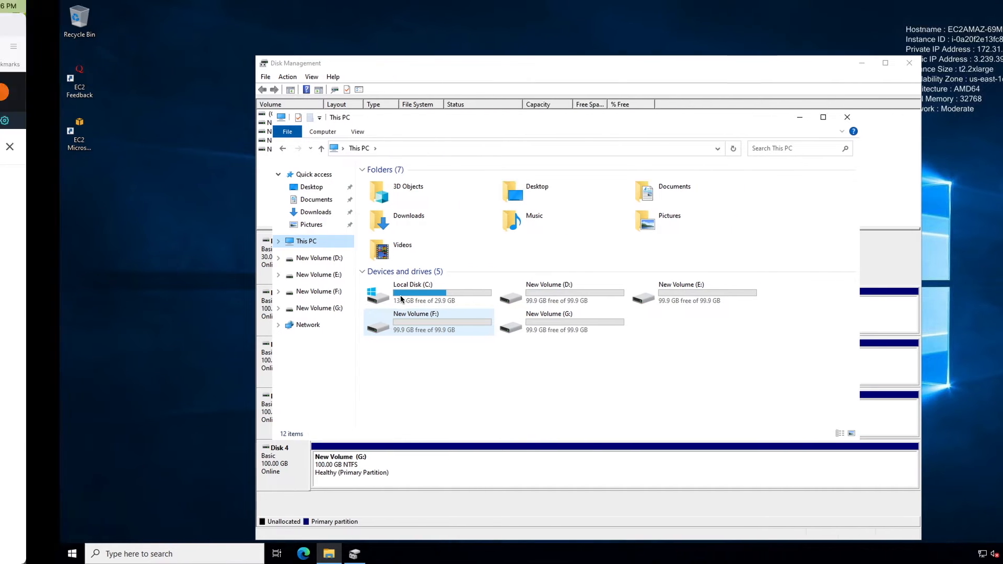
pyautogui.click(137, 26)
pyautogui.click(139, 181)
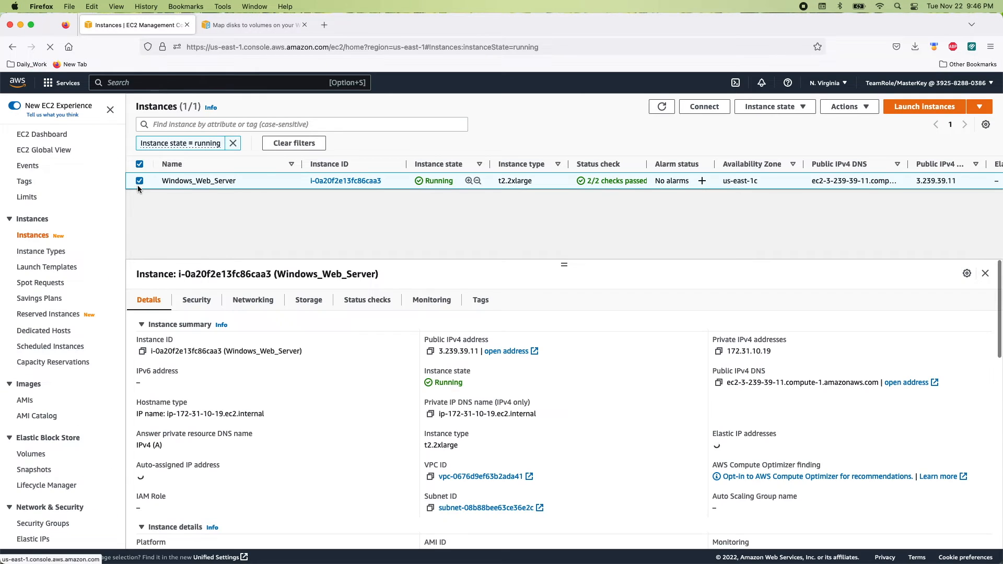
# - Show the Windows_Web_Server instance's storage details and highlight the volume ID of the /dev/sda1 root device among its block devices
pyautogui.click(303, 302)
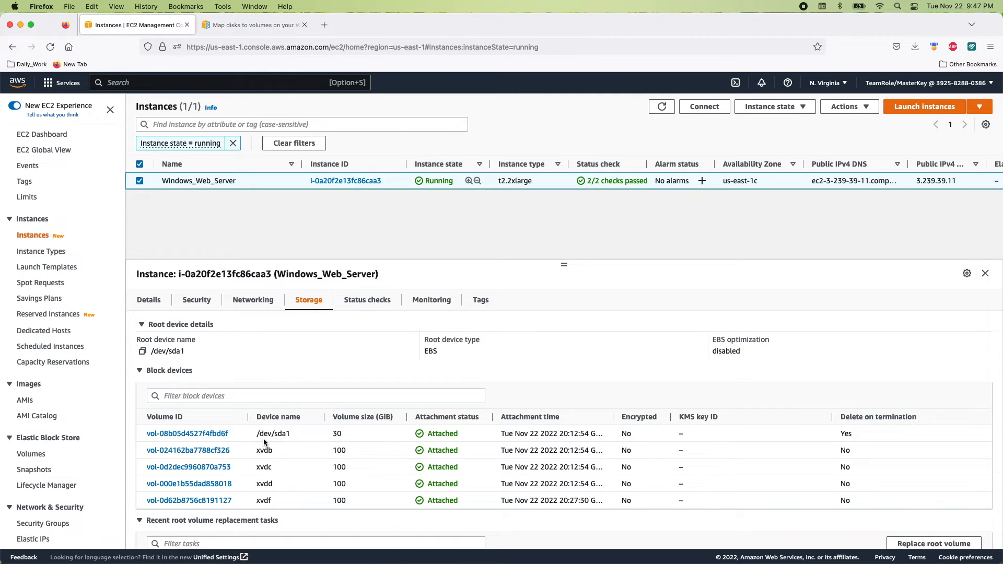
pyautogui.moveTo(257, 433); pyautogui.dragTo(292, 434)
pyautogui.moveTo(229, 434); pyautogui.dragTo(143, 437)
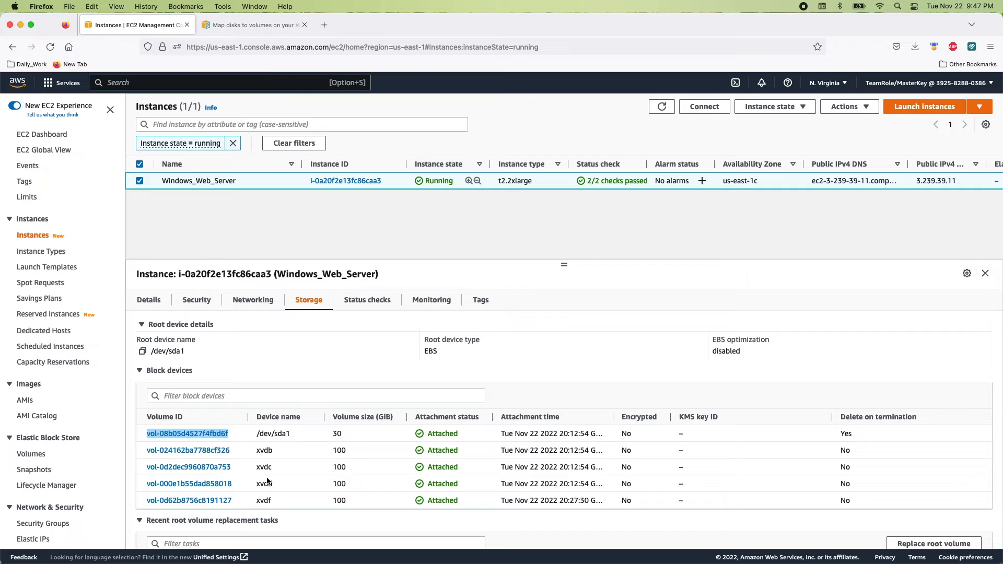
# - Switch to the Windows server's remote desktop, search for PowerShell and run it as administrator
pyautogui.hotkey('ctrl', 'Right')
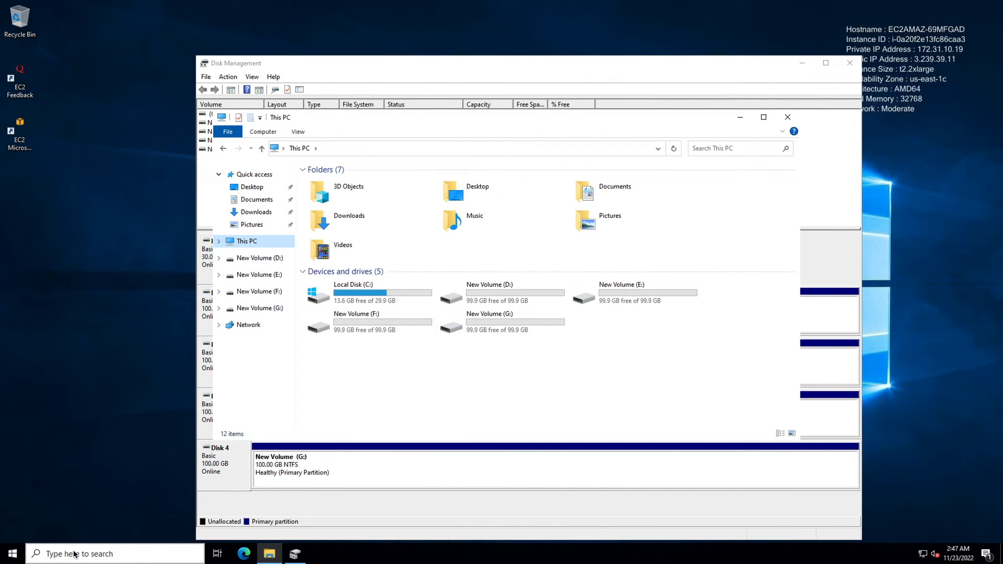
pyautogui.click(69, 553)
pyautogui.write('power')
pyautogui.rightClick(97, 314)
pyautogui.click(135, 326)
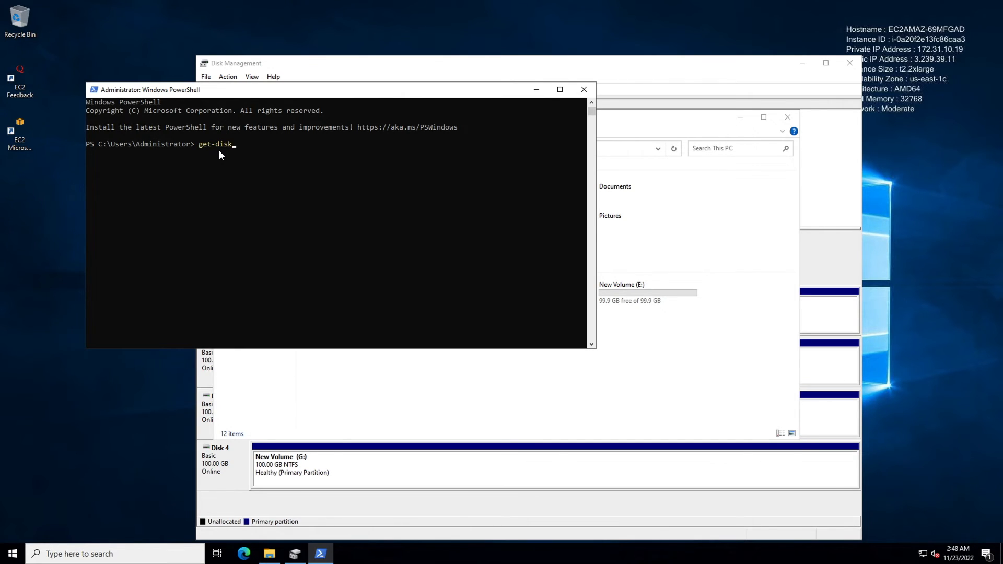
# - List the disks with get-disk and place the PowerShell and Disk Management windows for comparing serial numbers with disk numbers
pyautogui.press('Return')
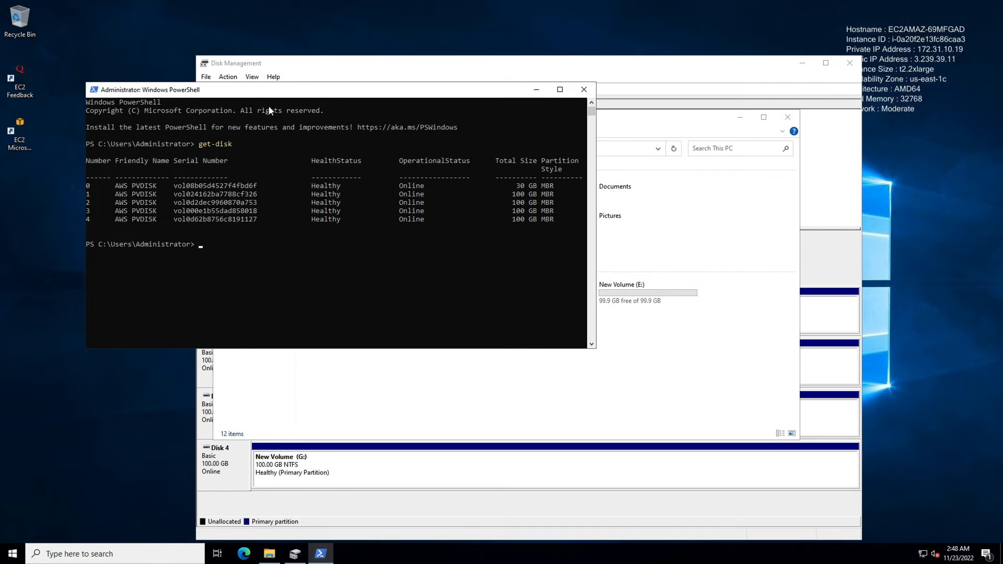
pyautogui.moveTo(285, 89); pyautogui.dragTo(213, 92)
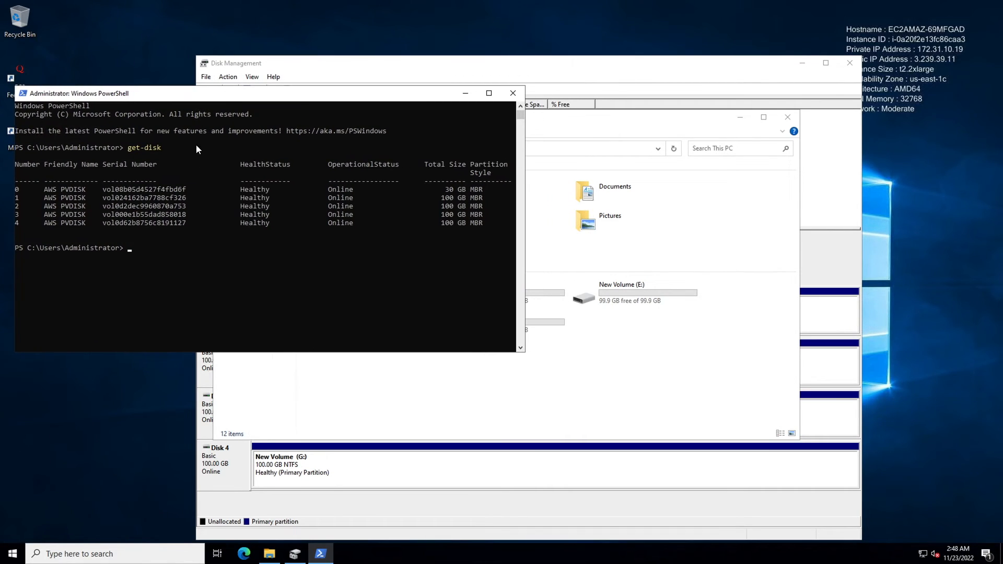
pyautogui.moveTo(316, 64); pyautogui.dragTo(486, 22)
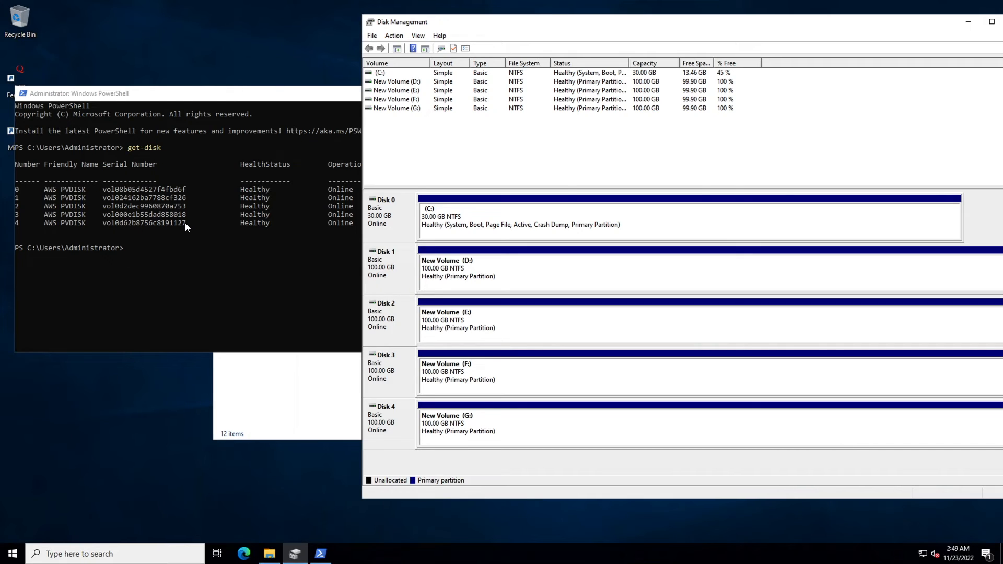
# - Switch back to the EC2 console and highlight the volume IDs of the xvdf and xvdb block devices to match them with the Windows disks
pyautogui.hotkey('ctrl', 'Left')
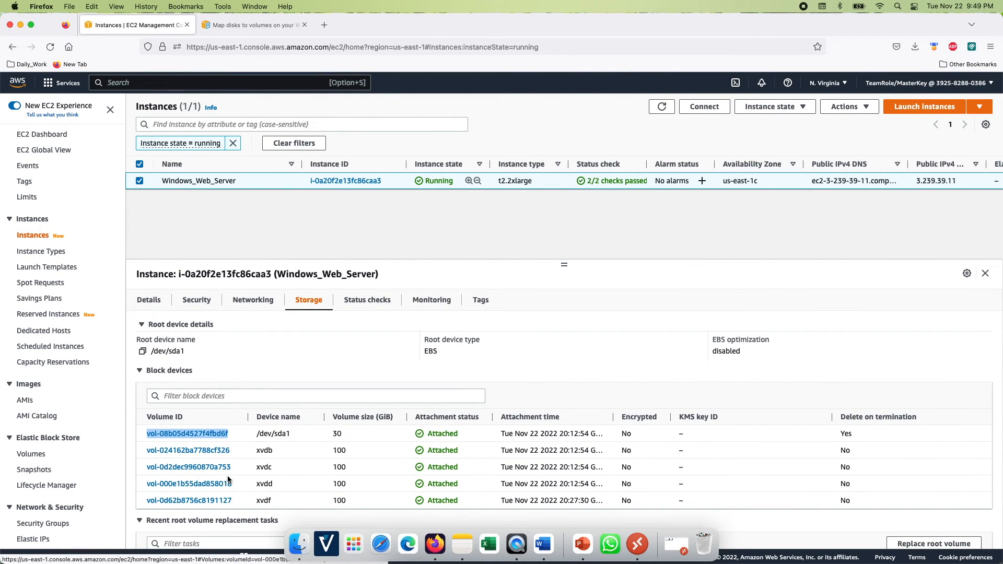
pyautogui.moveTo(233, 500); pyautogui.dragTo(143, 502)
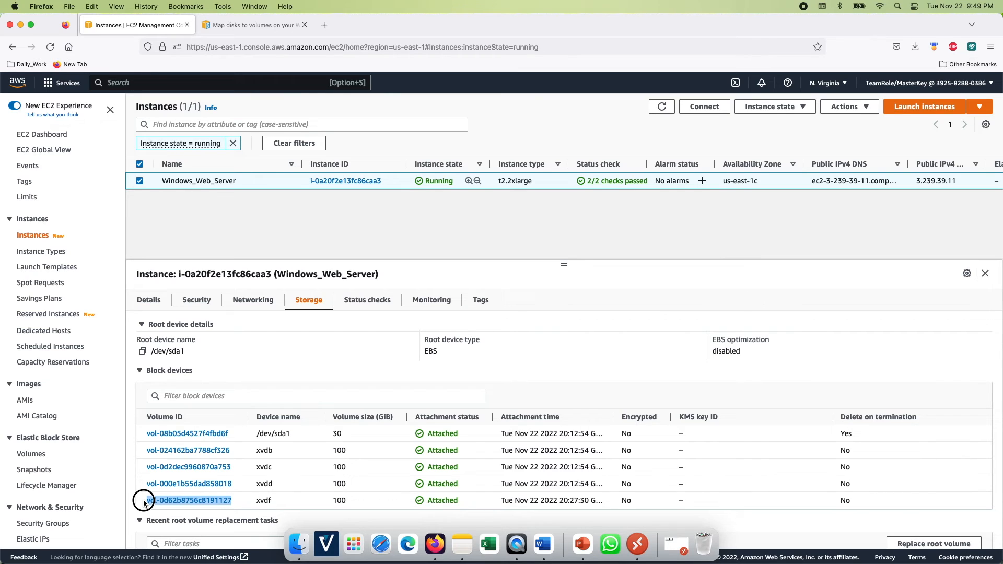
pyautogui.moveTo(234, 450); pyautogui.dragTo(140, 453)
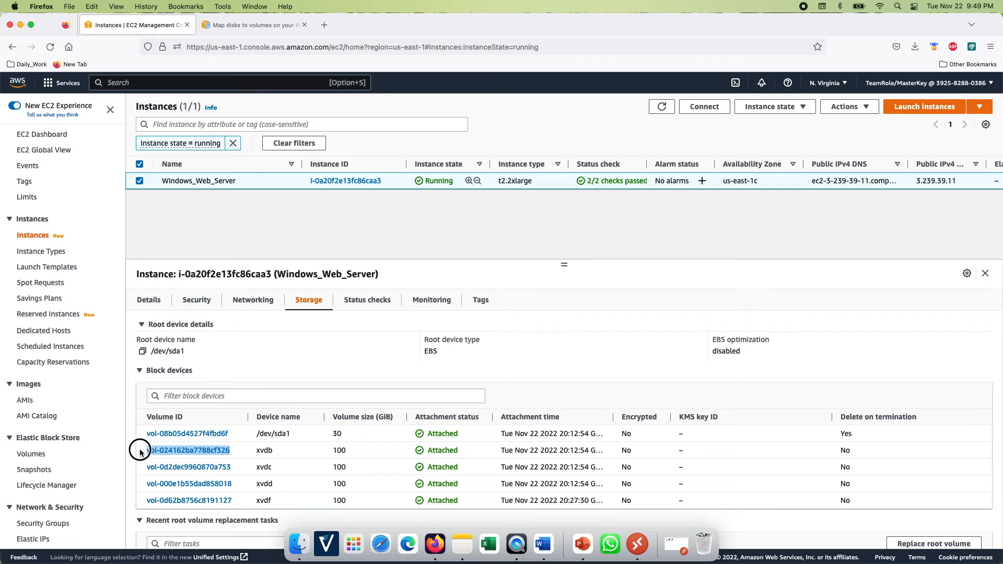